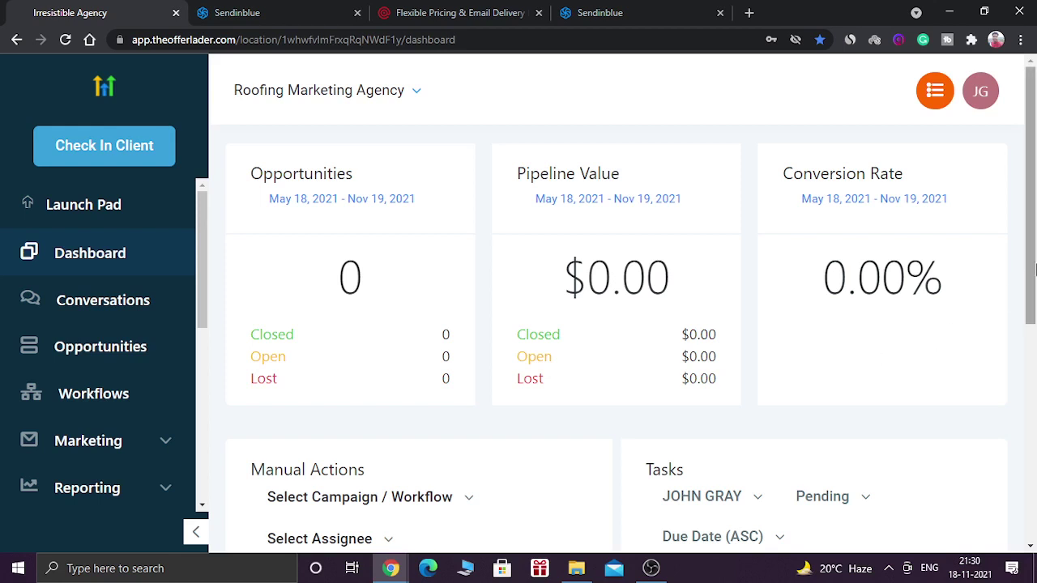
# Bring up the 'smtp' Google results and scroll through the Simple Mail Transfer Protocol explanation.
pyautogui.moveTo(1035, 270); pyautogui.dragTo(1035, 241)
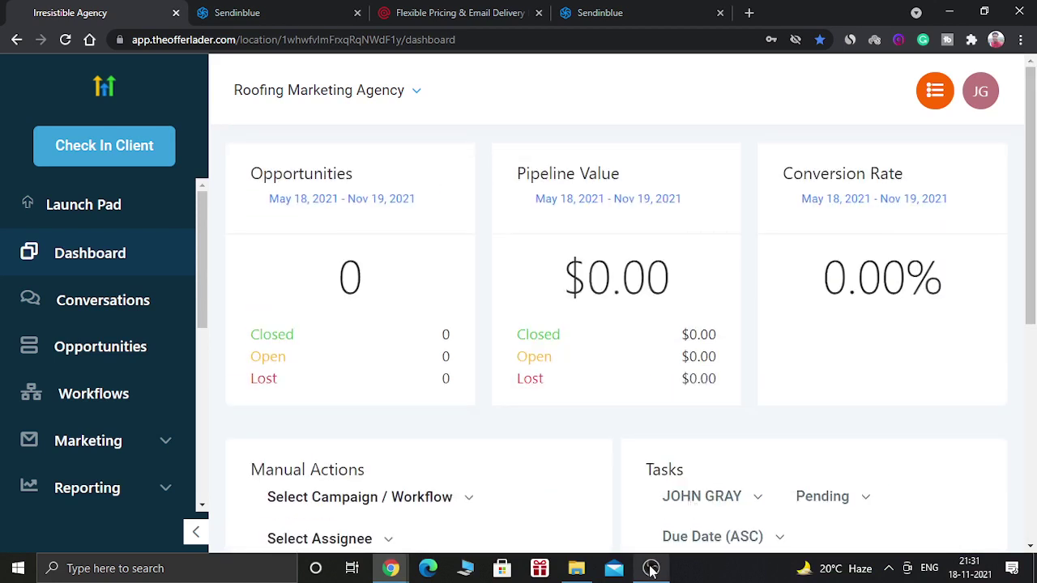
pyautogui.moveTo(391, 568)
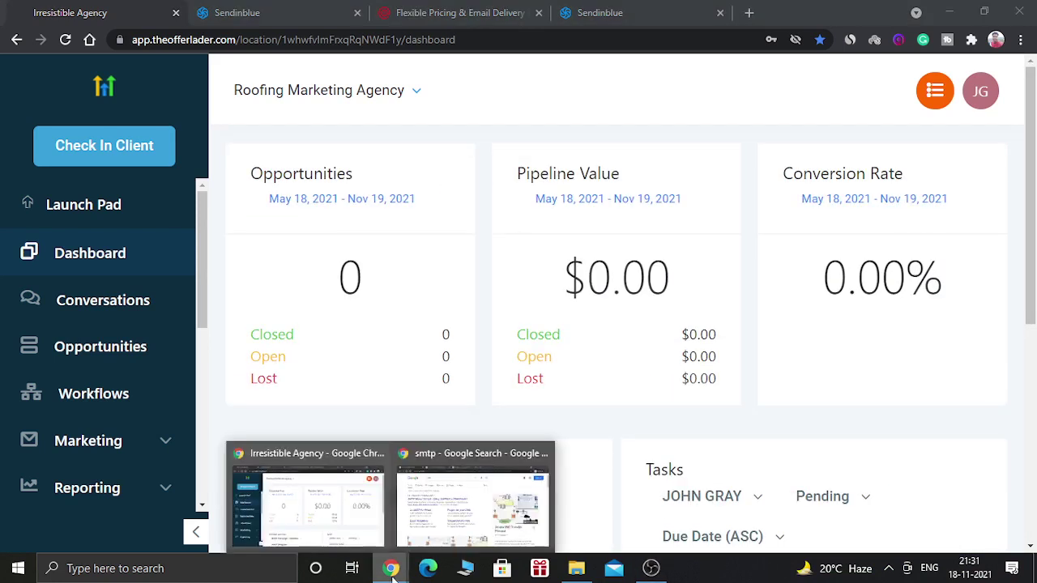
pyautogui.click(436, 522)
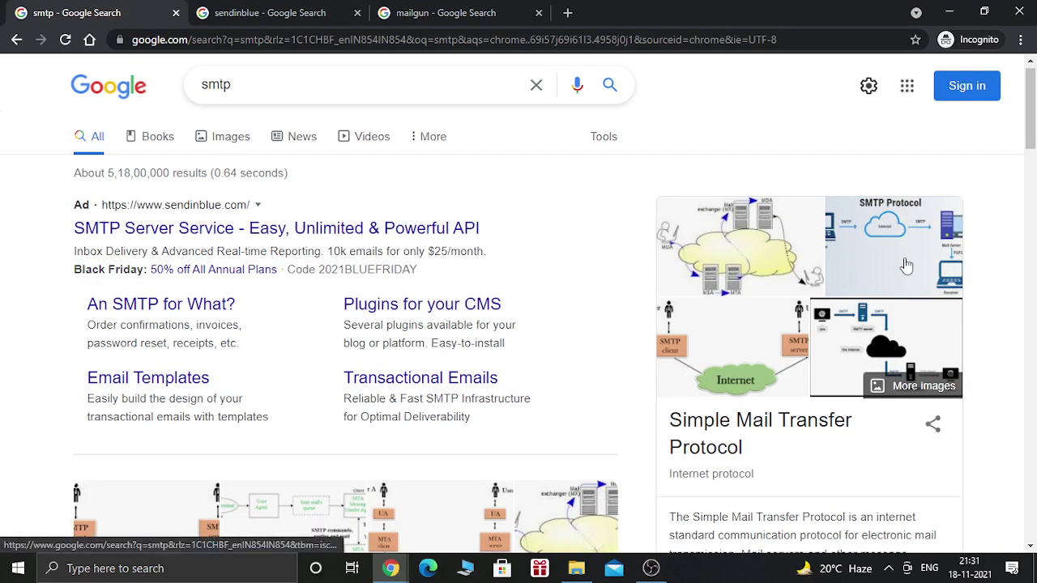
pyautogui.moveTo(1033, 131); pyautogui.dragTo(1034, 144)
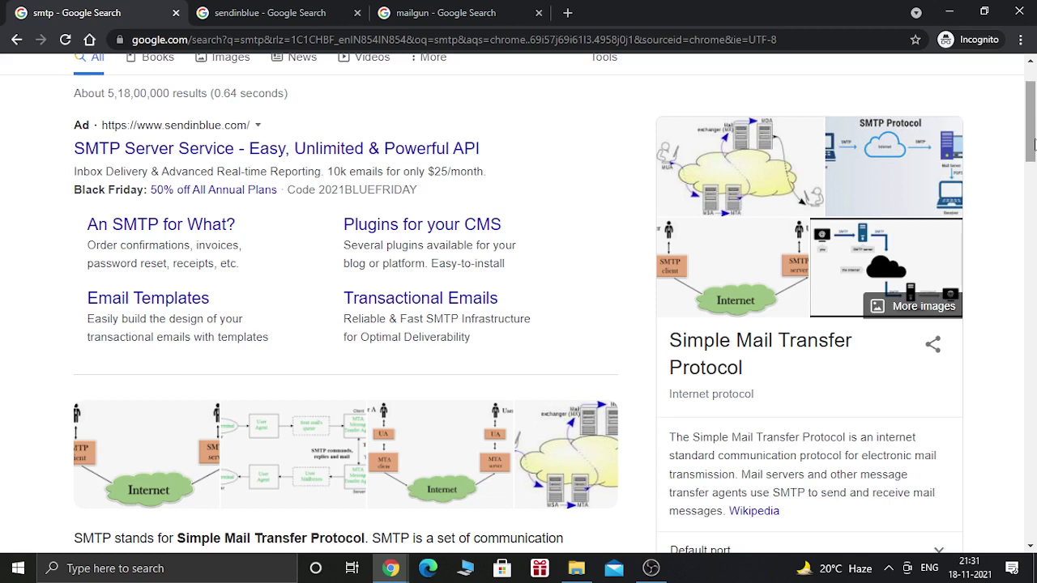
pyautogui.scroll(1, 1033, 144)
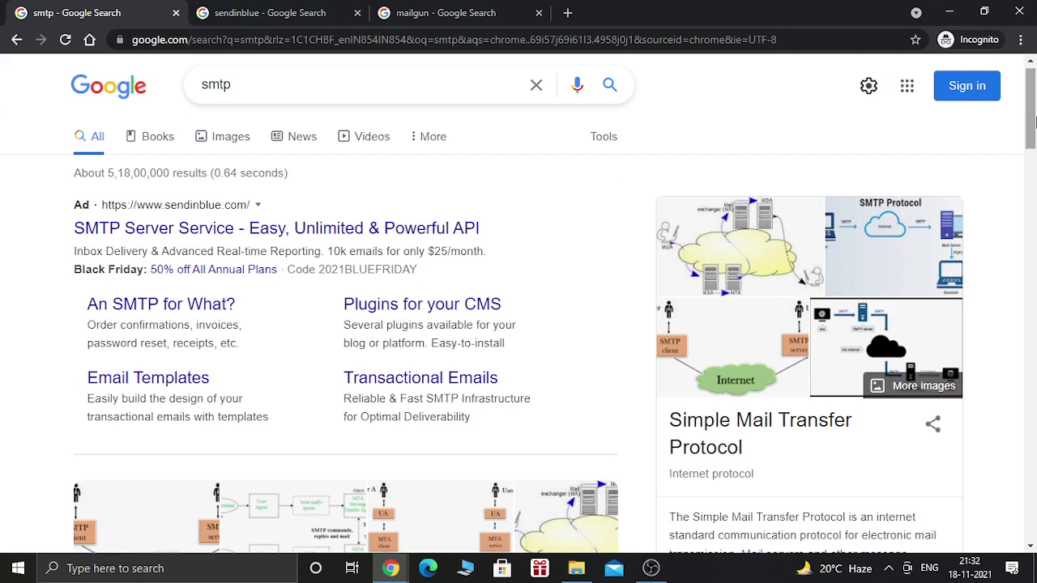
pyautogui.moveTo(1034, 120); pyautogui.dragTo(1033, 117)
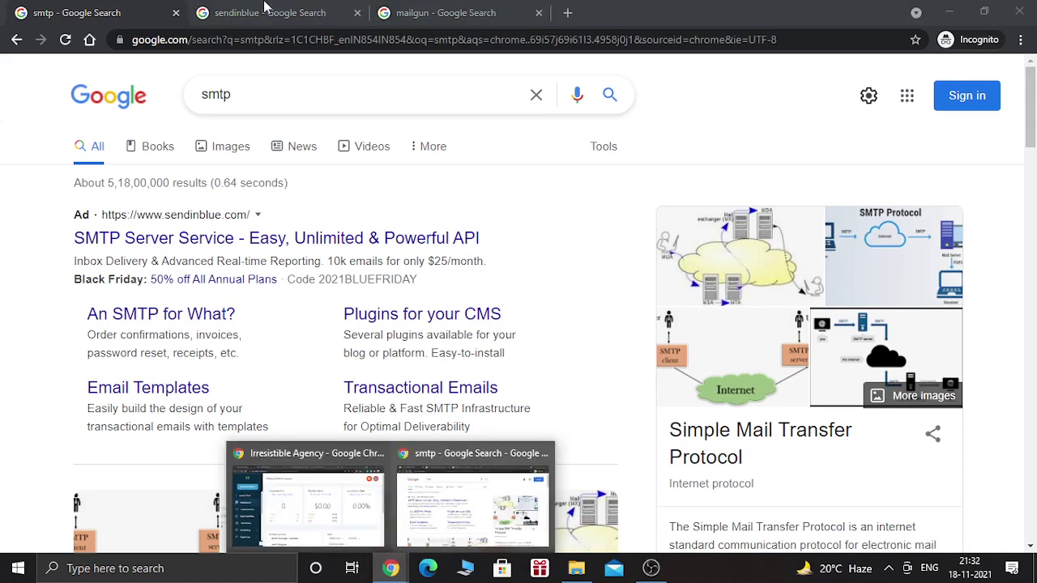
# Switch to the 'sendinblue' Google results showing the Sendinblue company panel.
pyautogui.click(266, 7)
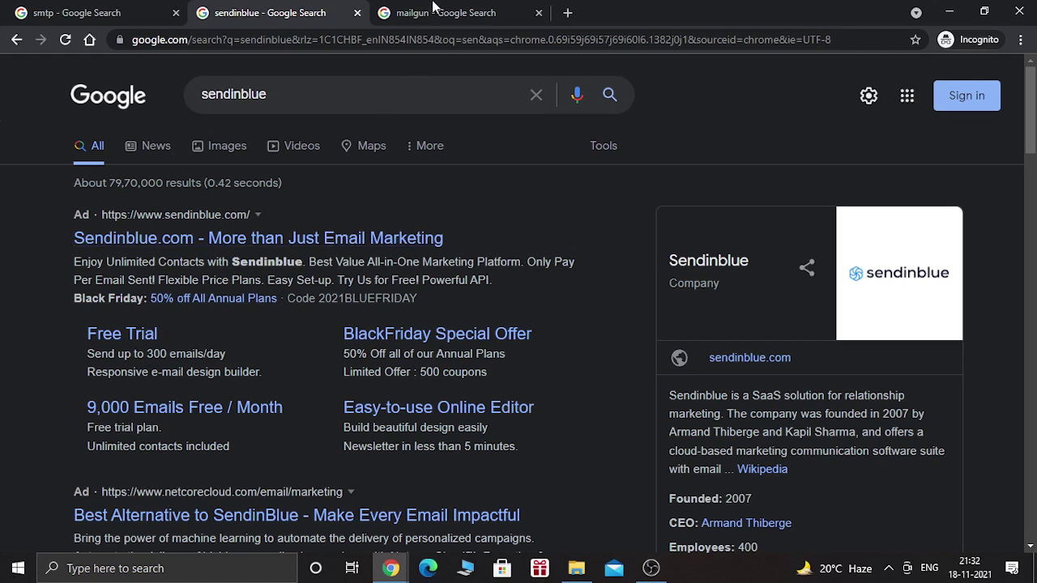
# View the 'mailgun' Google results with the Mailgun overview panel, refocusing the window.
pyautogui.click(433, 8)
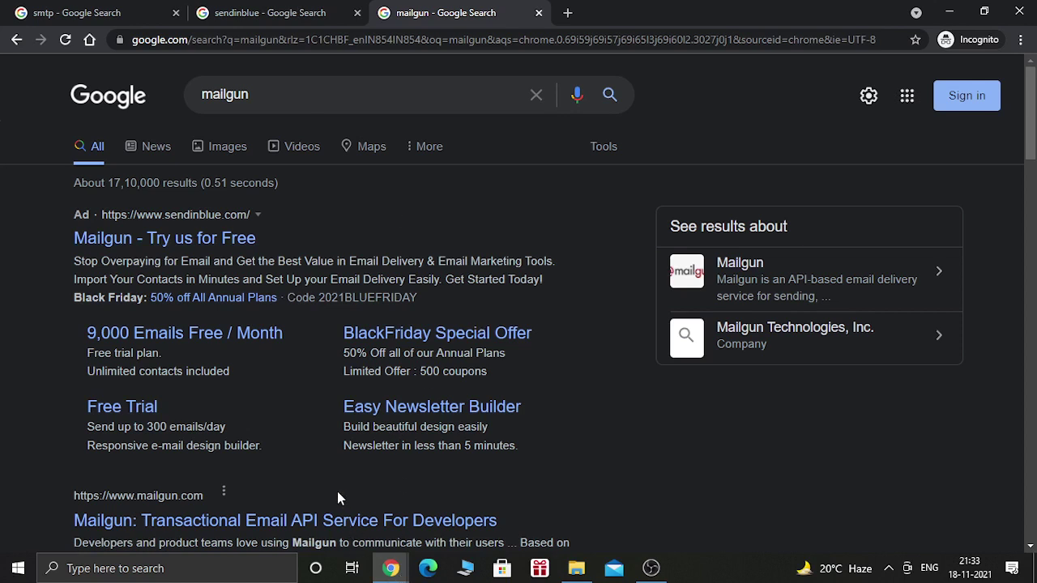
pyautogui.click(391, 567)
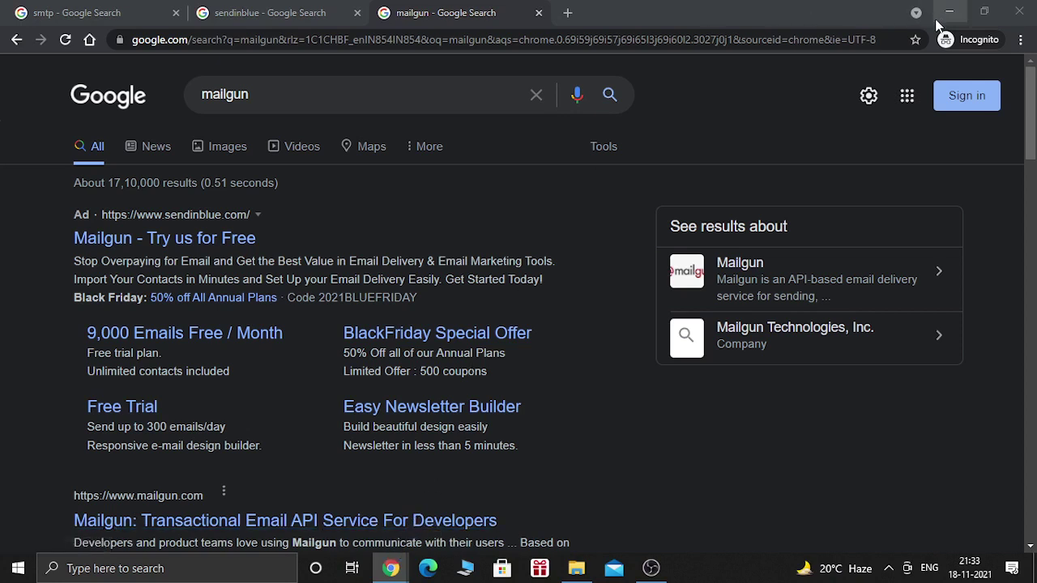
pyautogui.moveTo(390, 570)
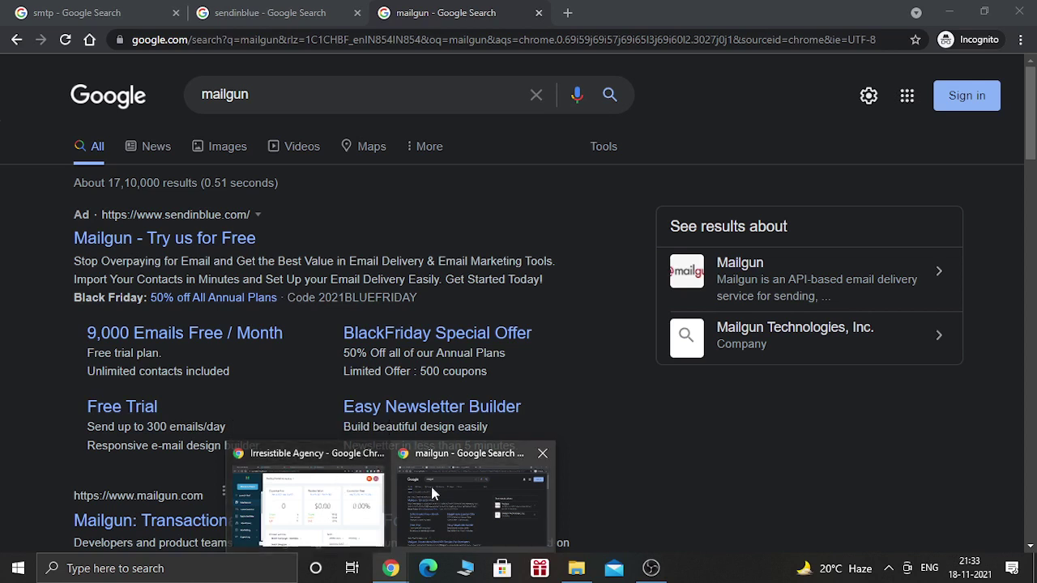
pyautogui.click(431, 493)
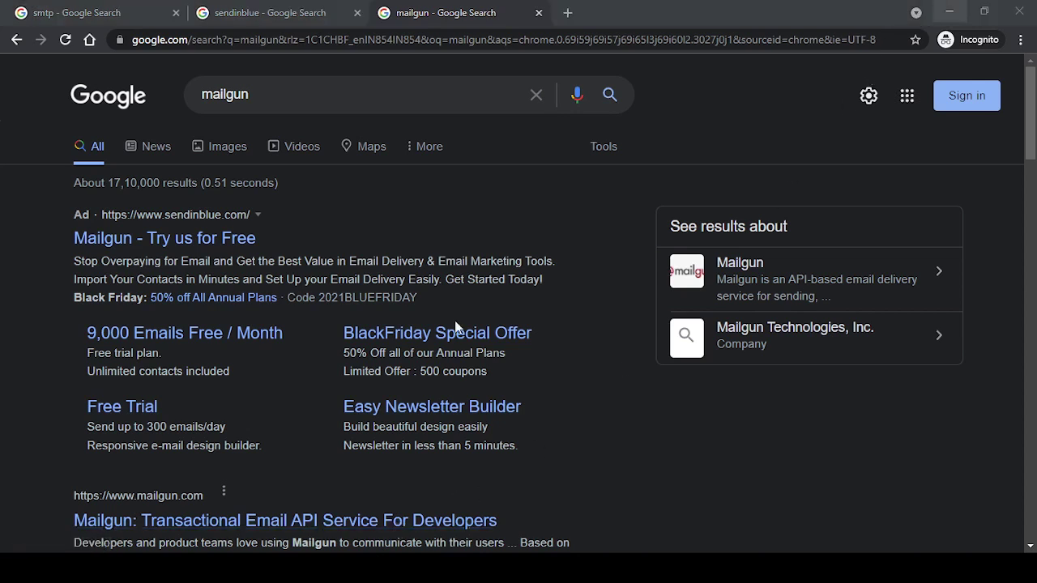
# Review Sendinblue's LITE plan of 40,000 emails/mo at $25/mo, then bring up Mailgun's pricing.
pyautogui.click(939, 7)
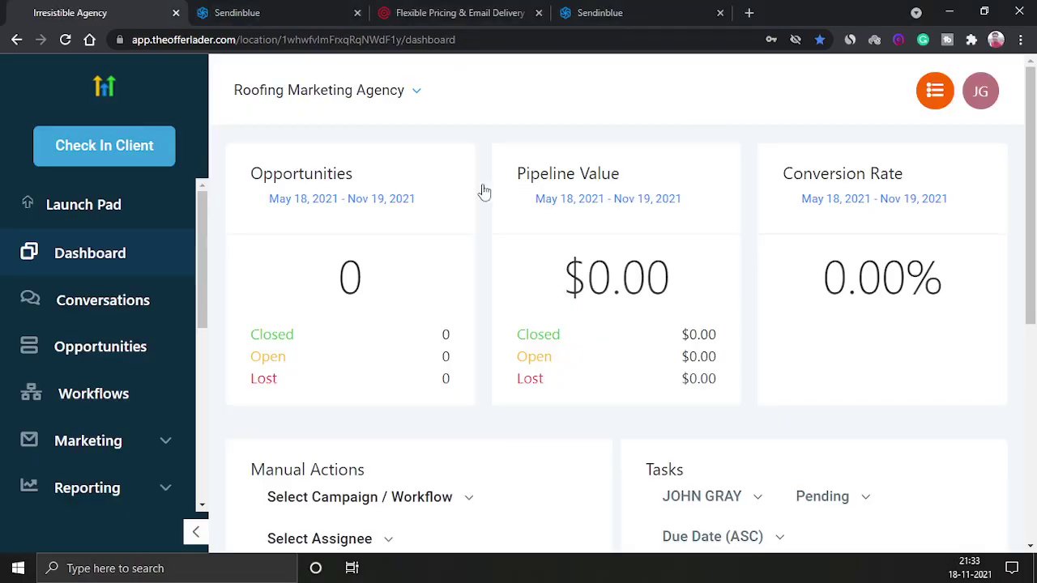
pyautogui.click(326, 8)
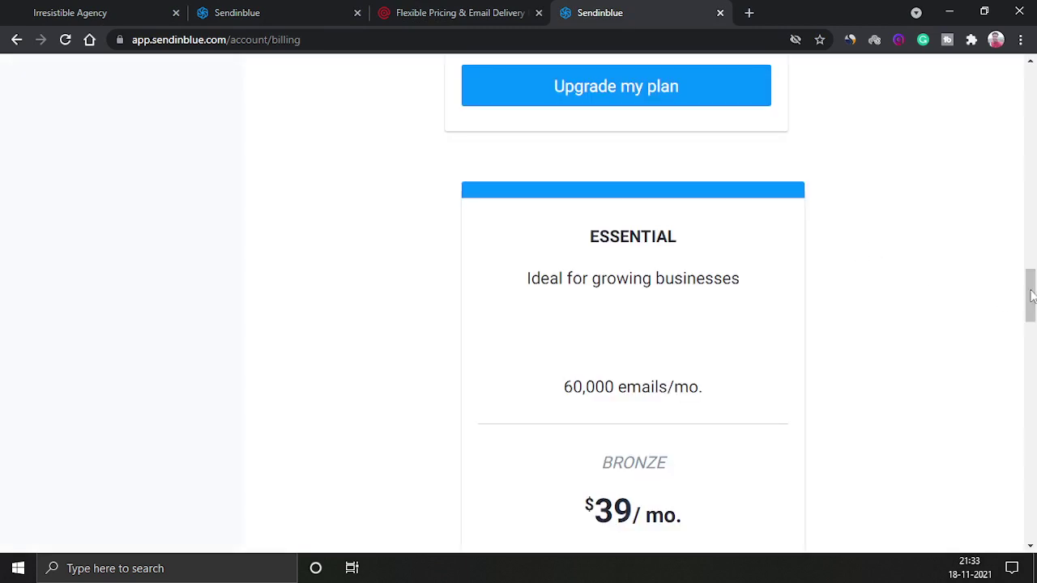
pyautogui.moveTo(1031, 287); pyautogui.dragTo(1032, 230)
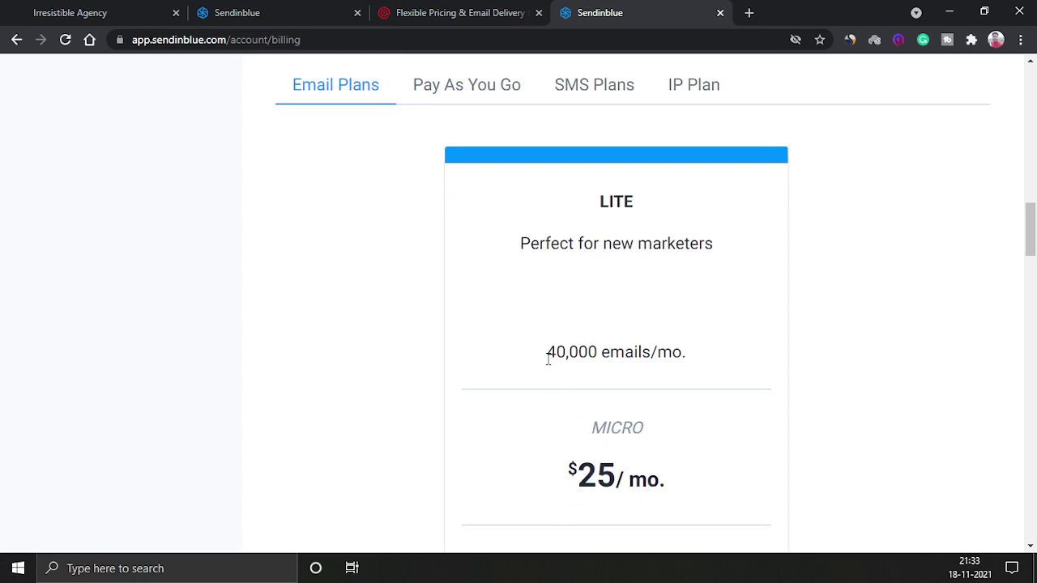
pyautogui.moveTo(548, 357); pyautogui.dragTo(682, 353)
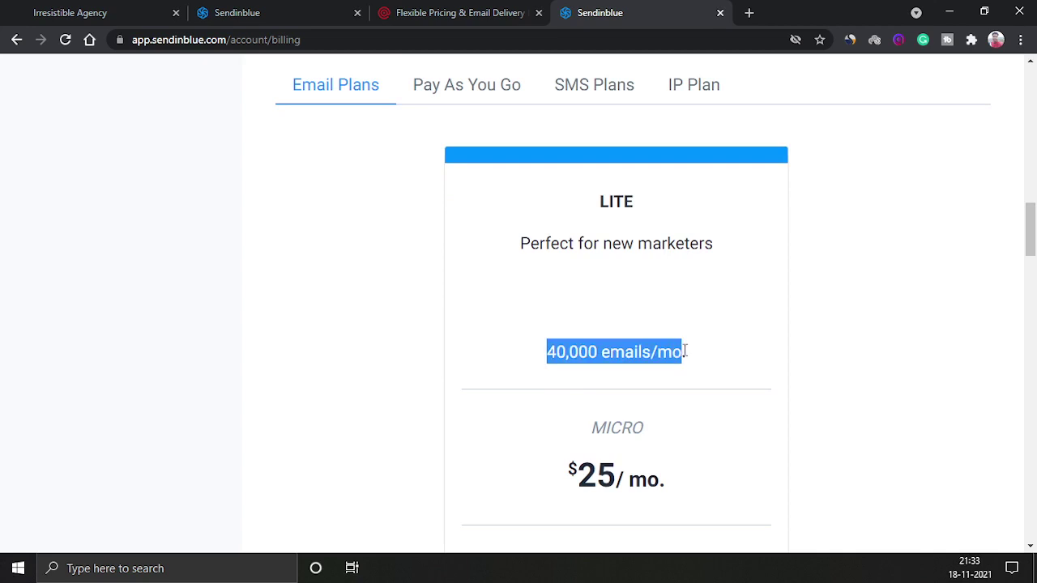
pyautogui.click(469, 8)
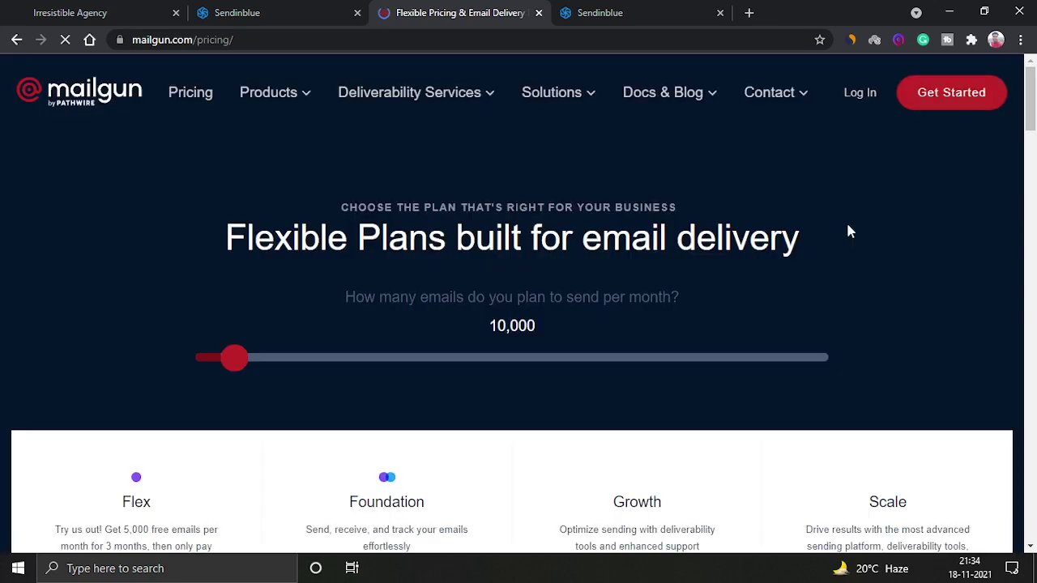
# Compare Mailgun's plans, noting Foundation at $35/month for 50,000 emails, then return to Sendinblue.
pyautogui.moveTo(1034, 100); pyautogui.dragTo(1030, 145)
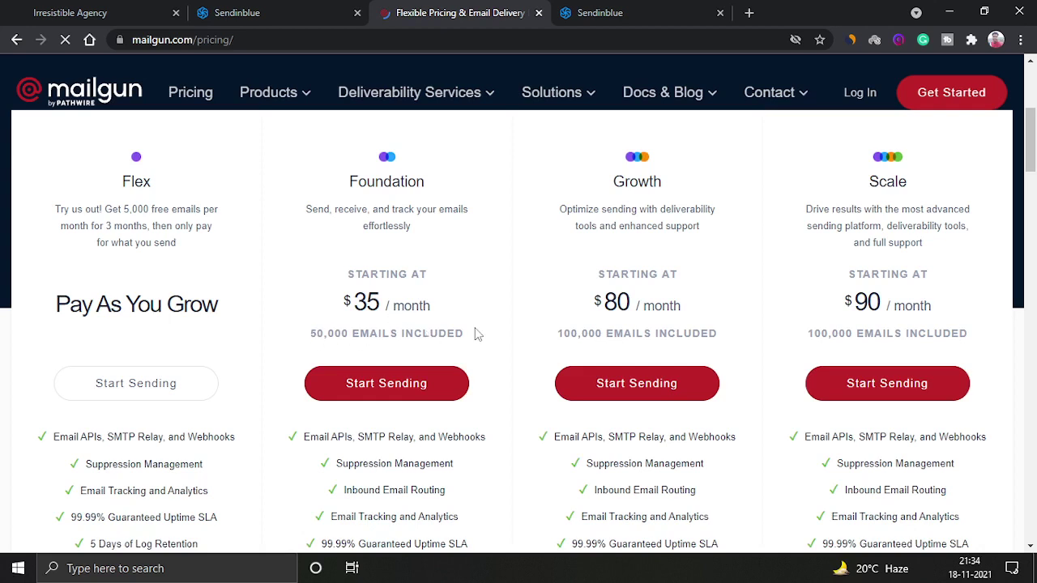
pyautogui.doubleClick(389, 322)
pyautogui.click(394, 321)
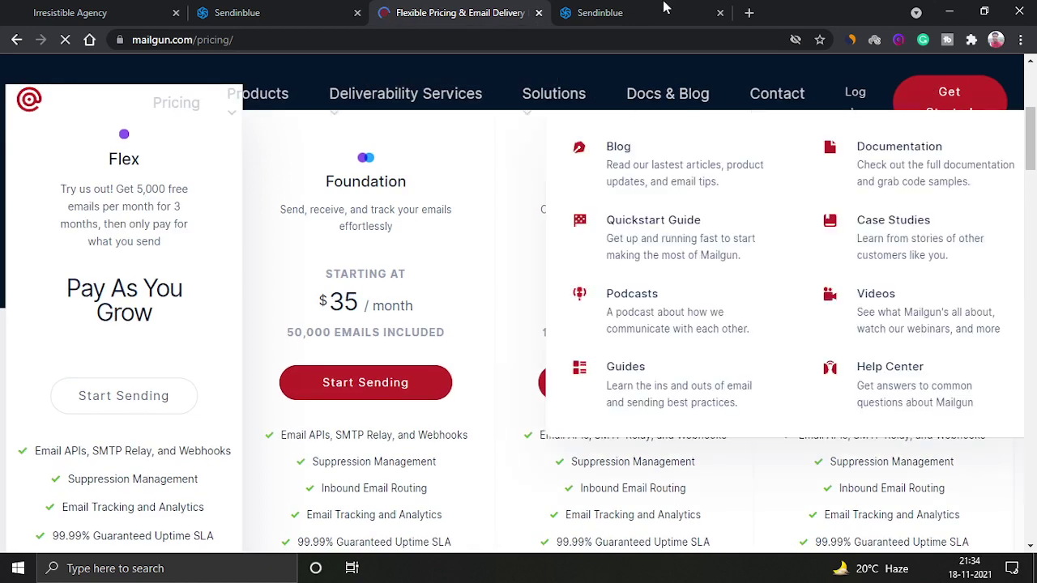
pyautogui.moveTo(567, 101)
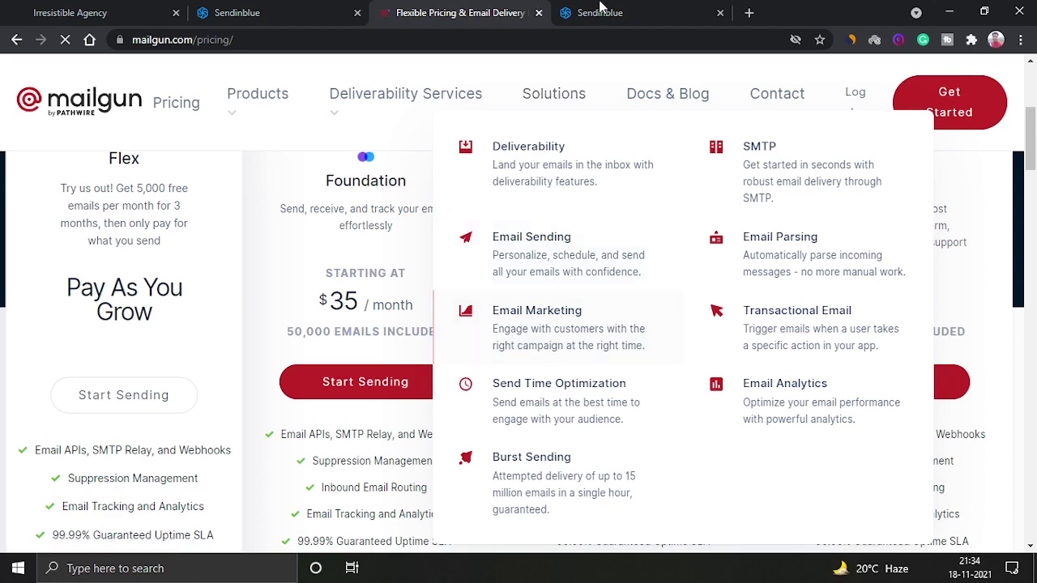
pyautogui.hotkey('ctrl', 'Tab')
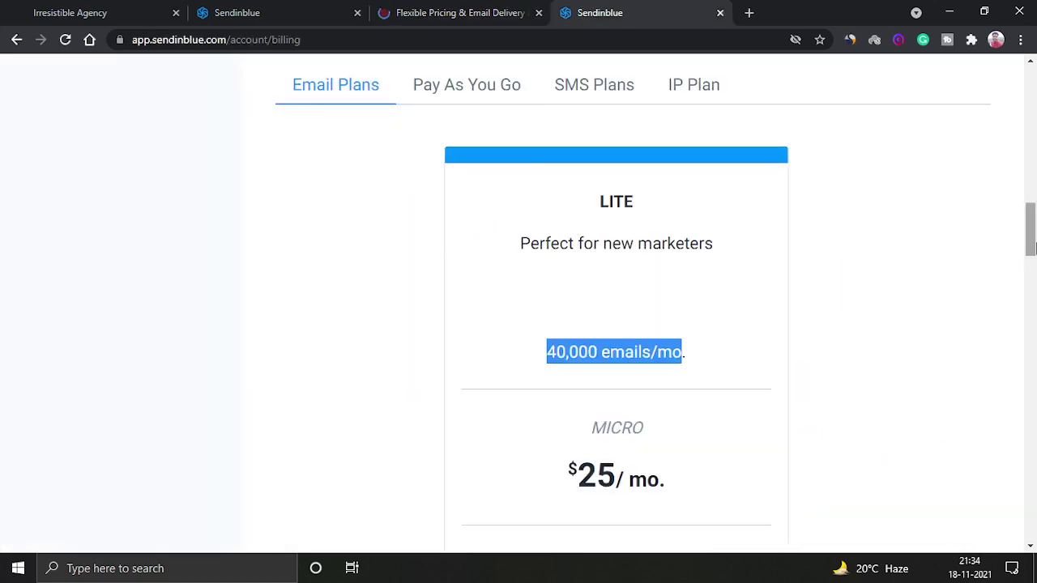
# Recheck Sendinblue's LITE plan: 40,000 emails/mo for $25/mo with no daily sending limit.
pyautogui.moveTo(1031, 237); pyautogui.dragTo(1033, 260)
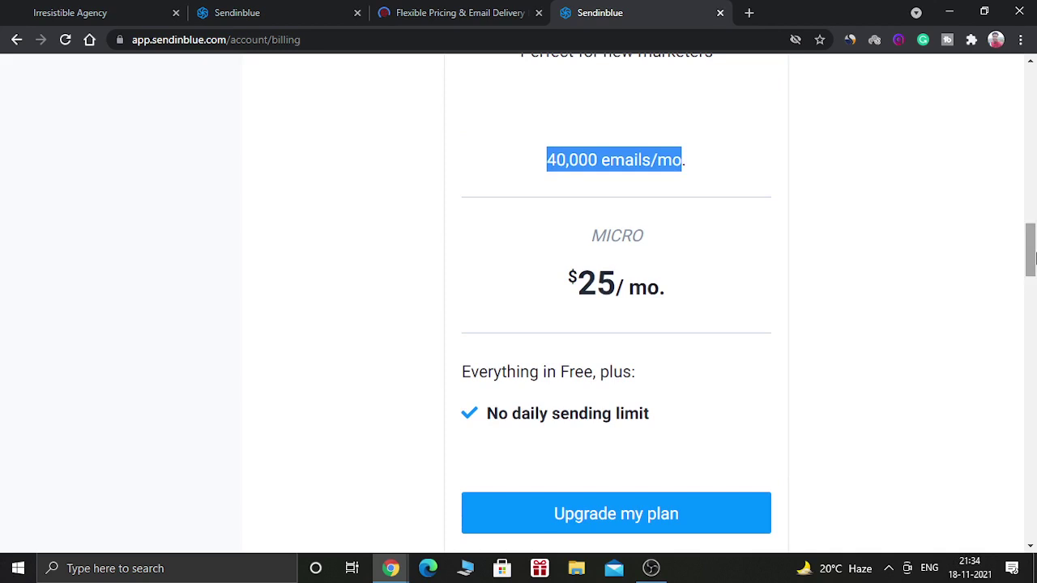
pyautogui.click(966, 265)
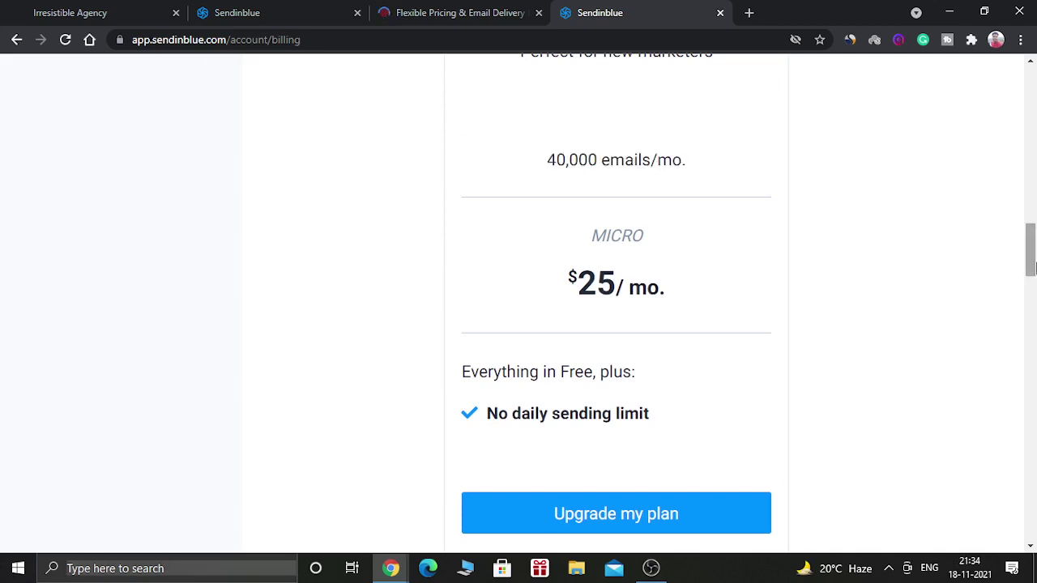
pyautogui.scroll(1, 278, 96)
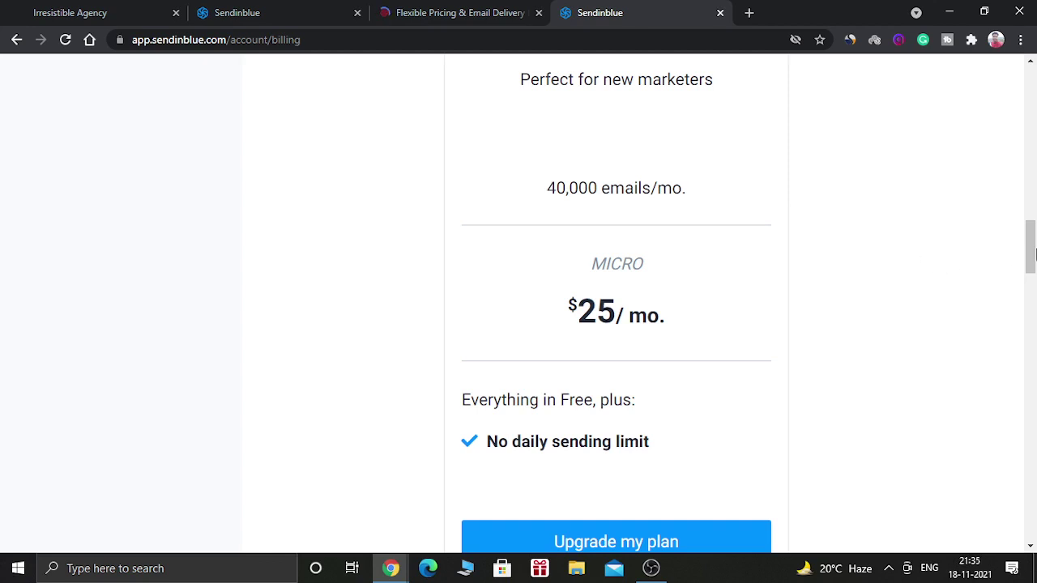
pyautogui.moveTo(1032, 254); pyautogui.dragTo(1032, 253)
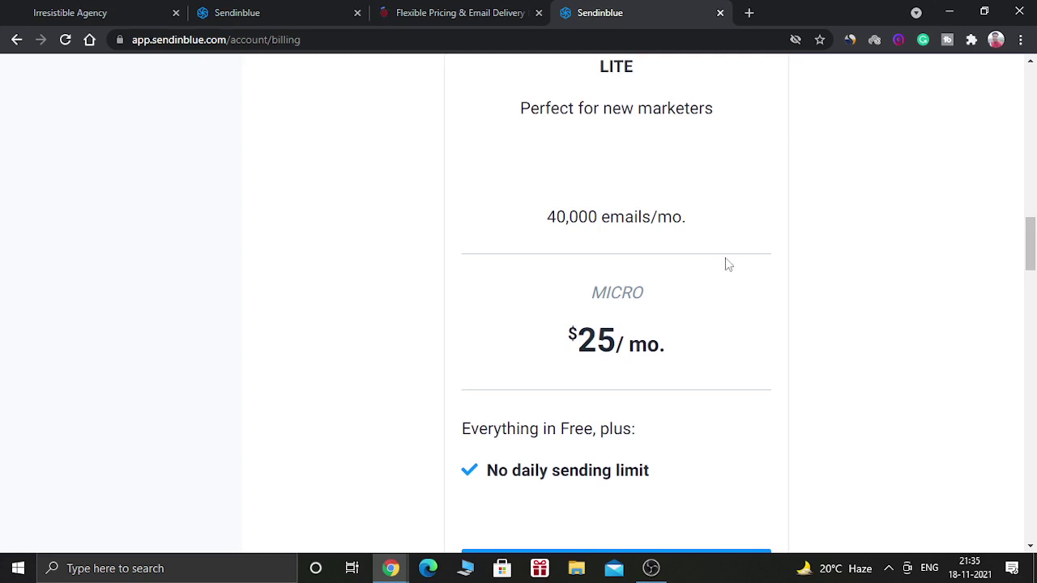
# Go to Sendinblue's Senders, Domains & Dedicated IPs page and open the Add a New Sender form.
pyautogui.click(270, 9)
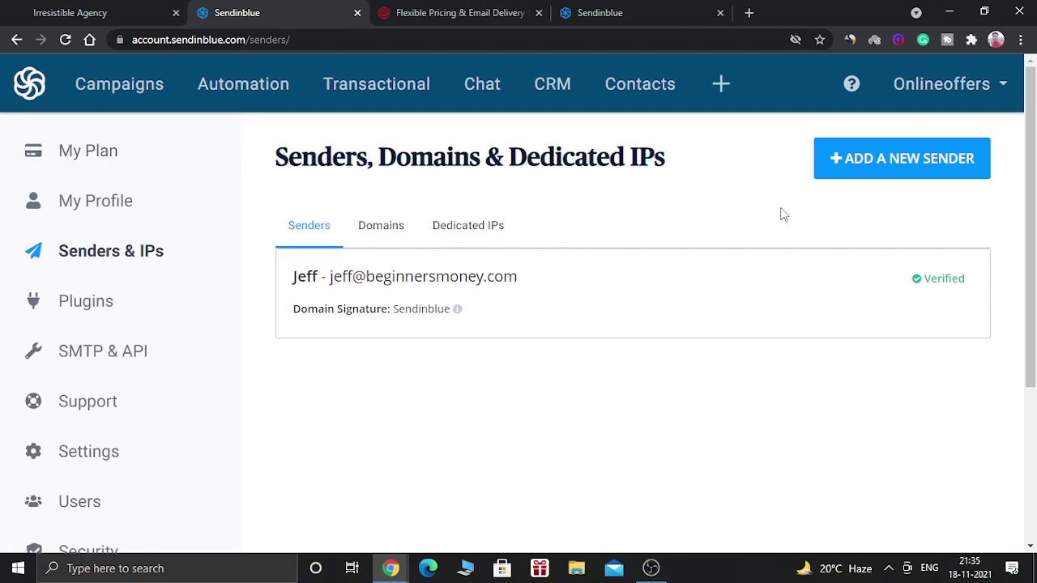
pyautogui.click(865, 164)
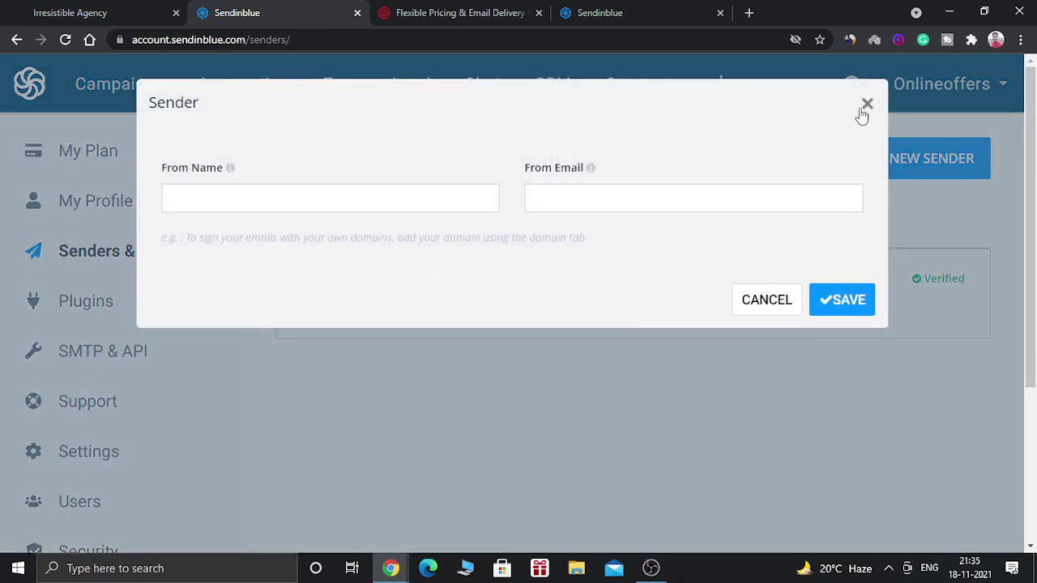
pyautogui.click(866, 105)
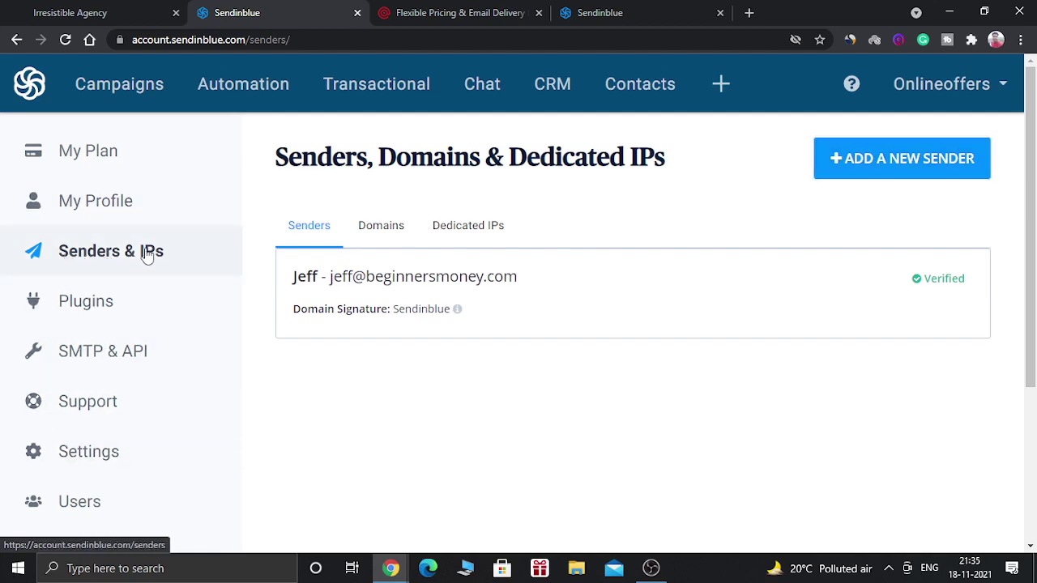
pyautogui.click(855, 166)
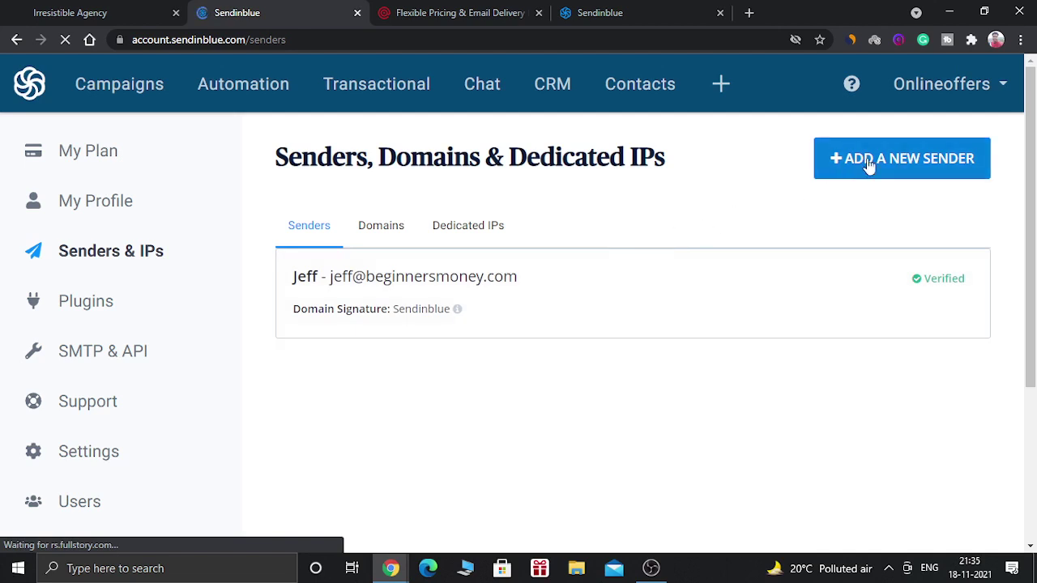
# Add a new sender with the sender's from name and from e-mail address, and save it.
pyautogui.click(869, 162)
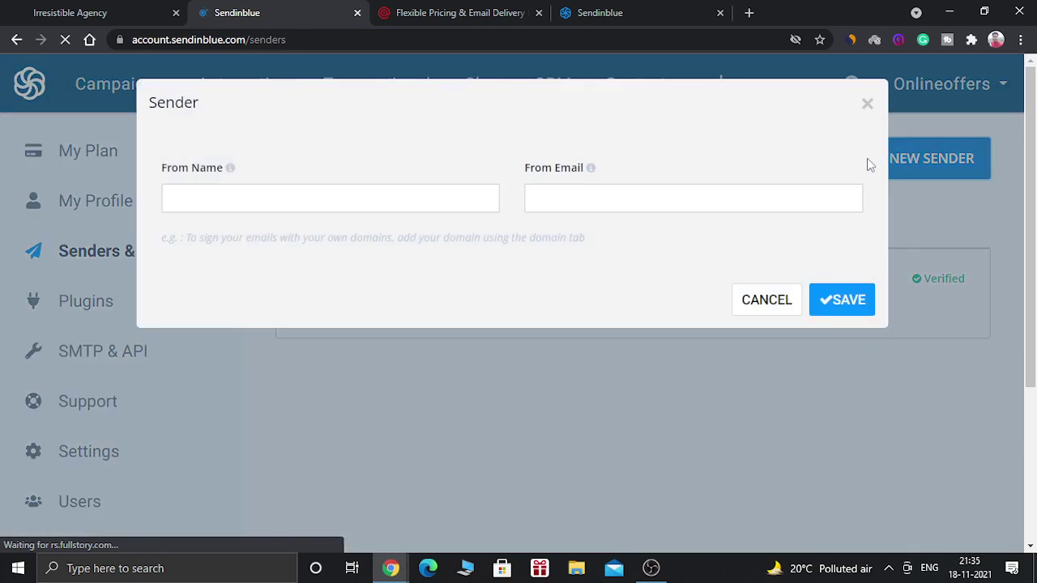
pyautogui.click(376, 204)
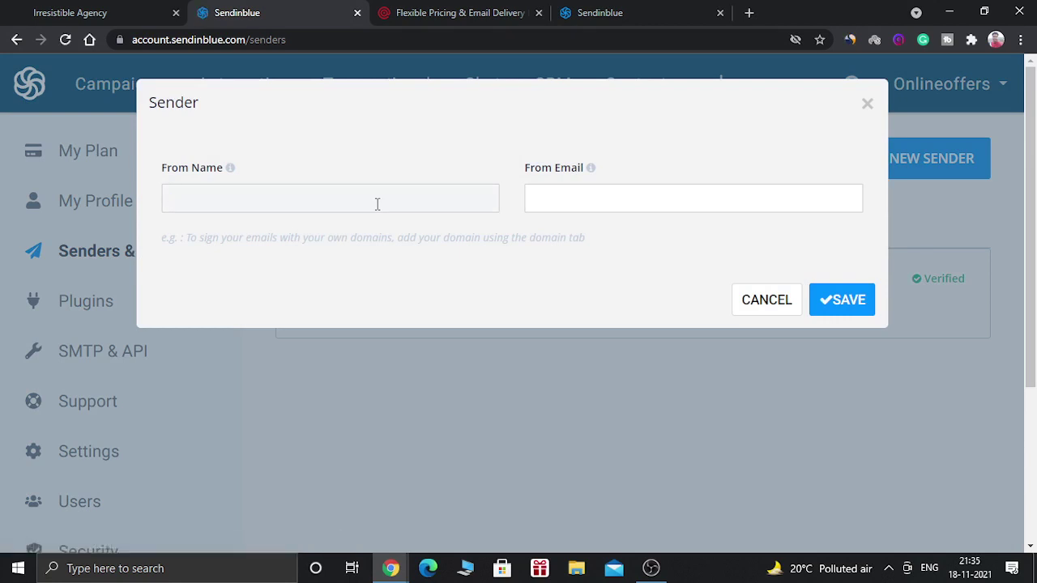
pyautogui.write('Peter')
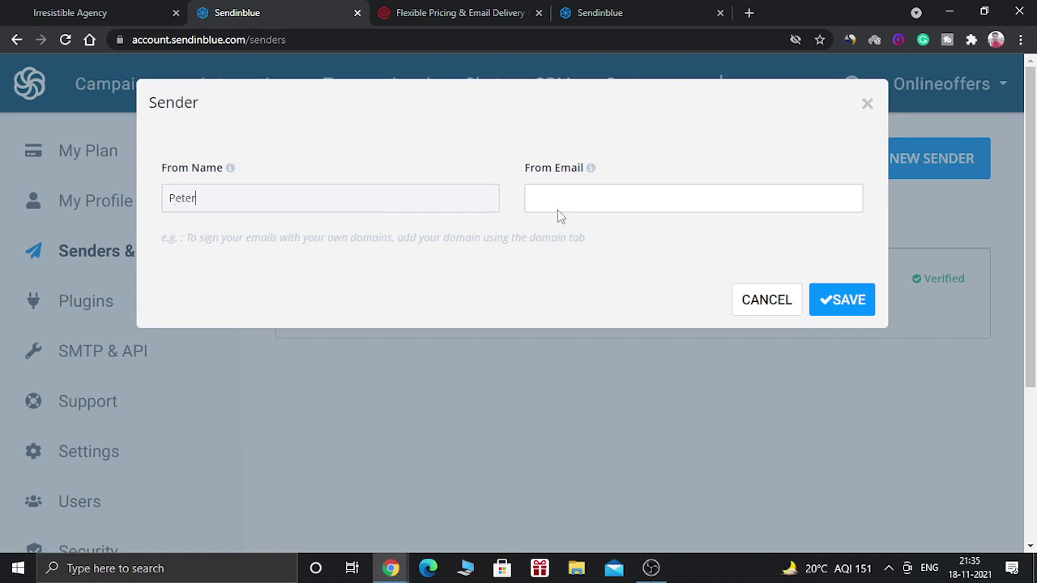
pyautogui.click(559, 212)
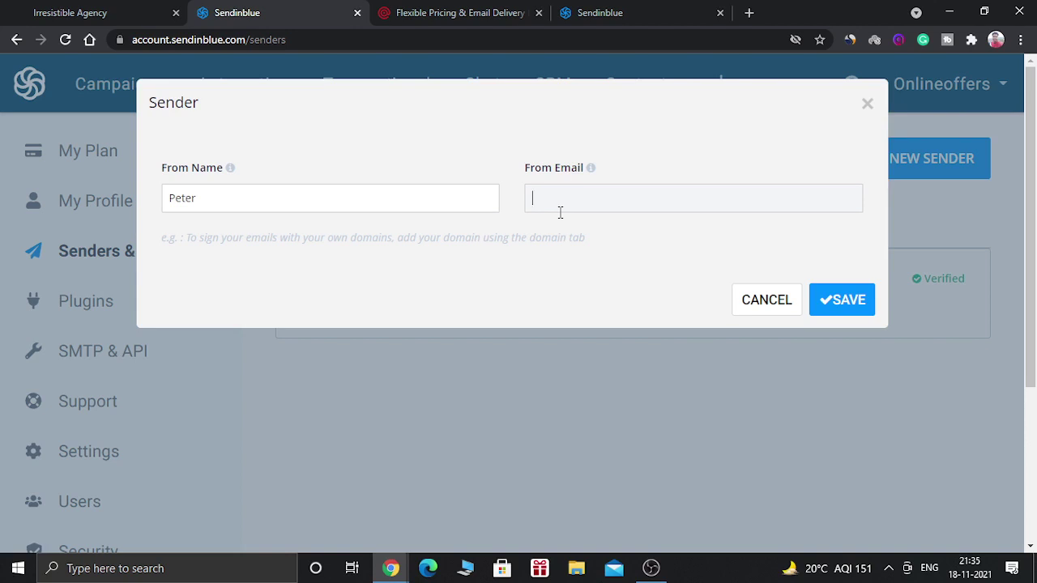
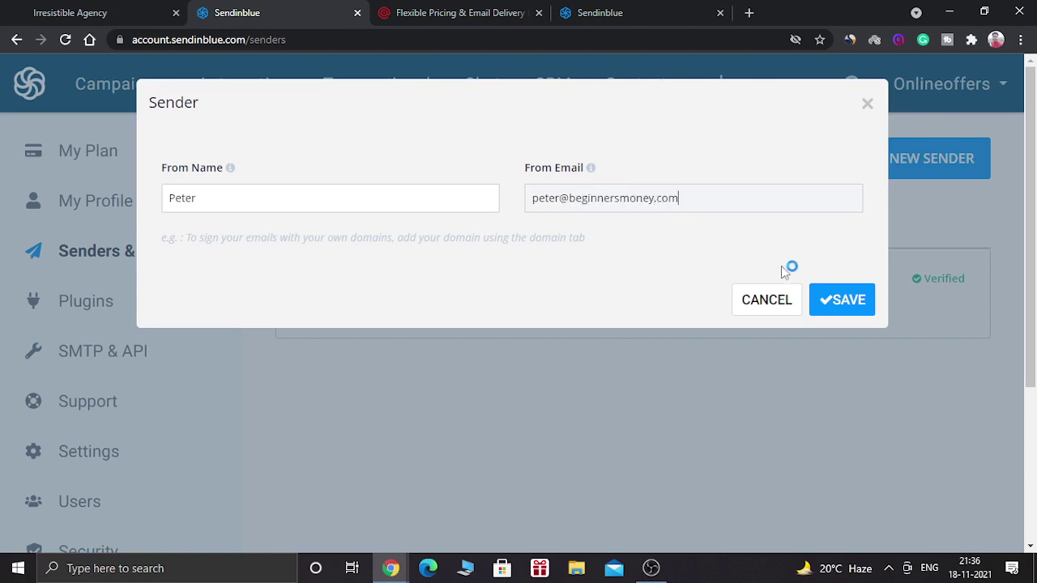
pyautogui.click(823, 296)
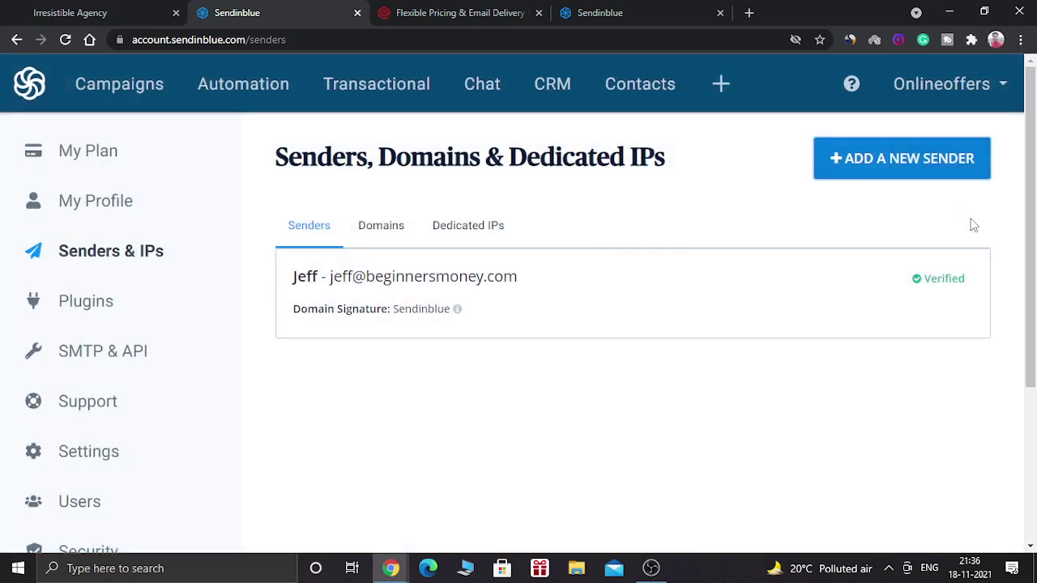
pyautogui.click(930, 171)
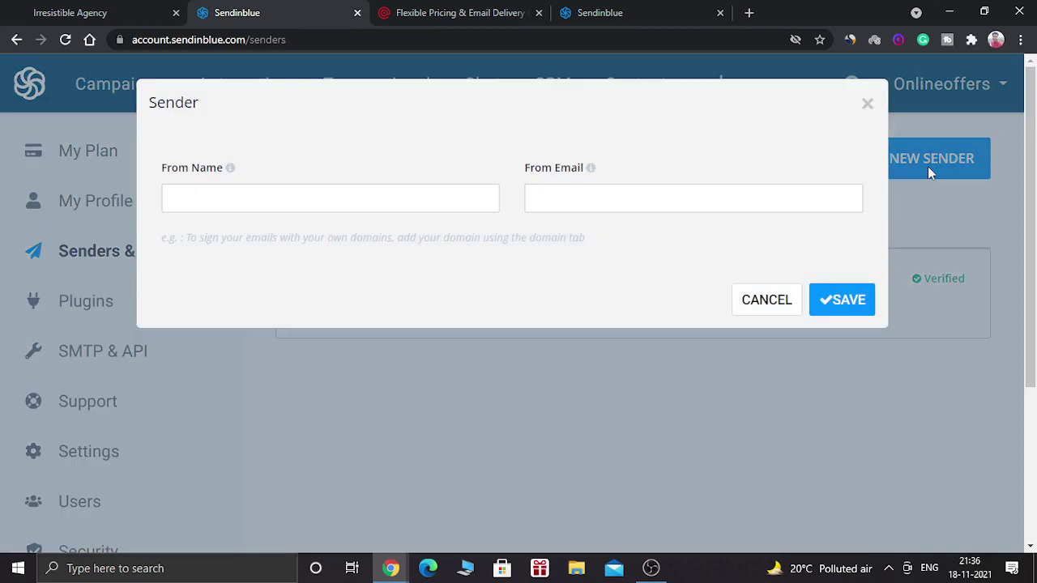
pyautogui.click(866, 105)
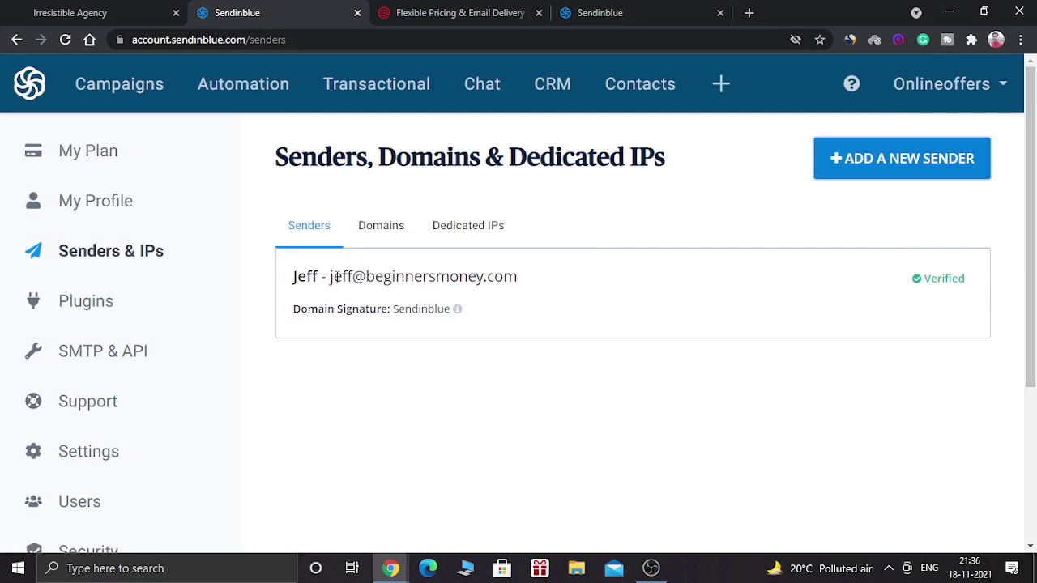
pyautogui.moveTo(330, 276); pyautogui.dragTo(523, 279)
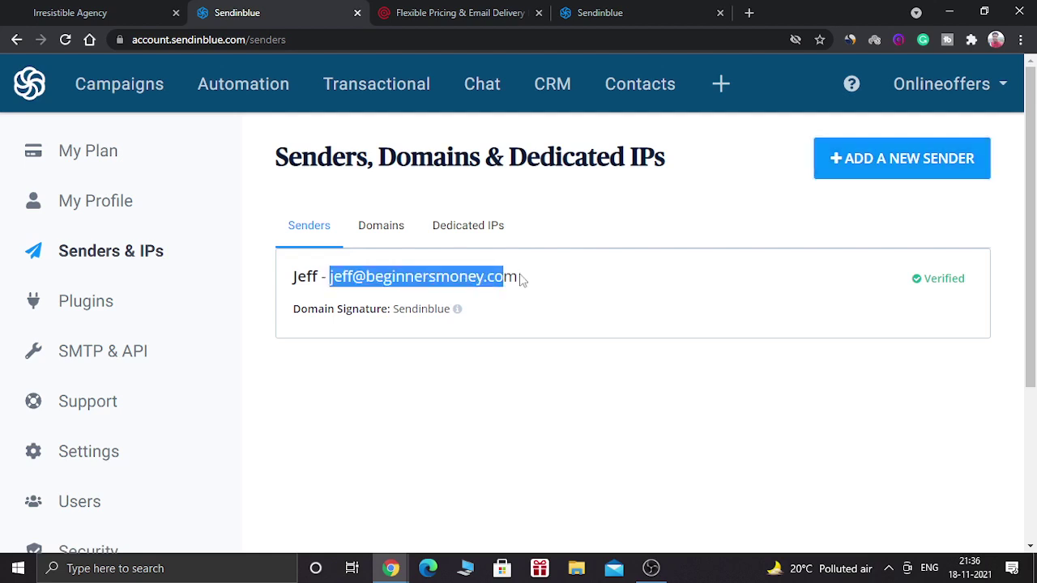
pyautogui.click(390, 413)
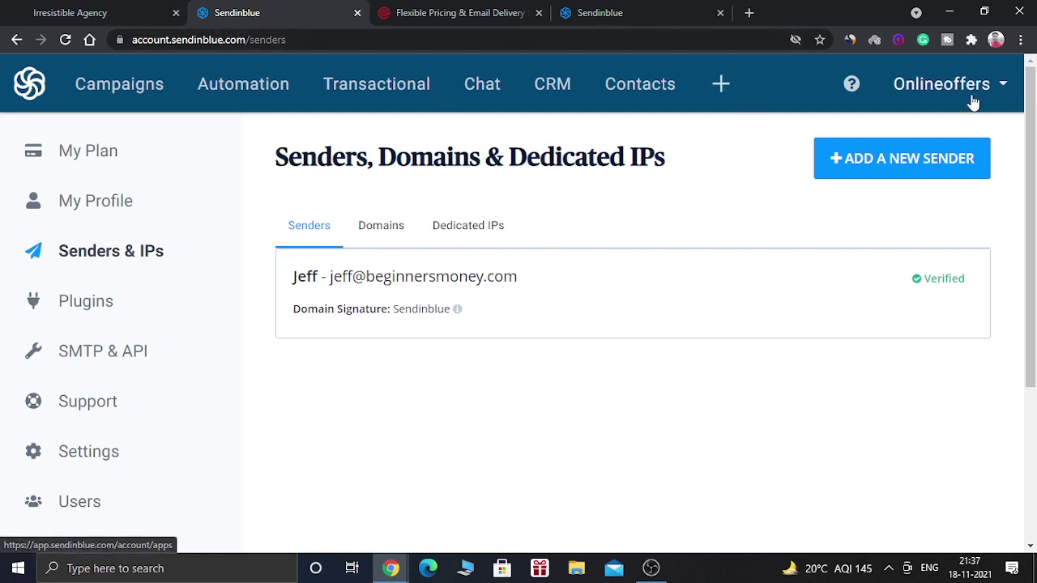
# Check Sendinblue's SMTP settings: server smtp-relay.sendinblue.com on port 587, plus the API Keys list.
pyautogui.click(87, 350)
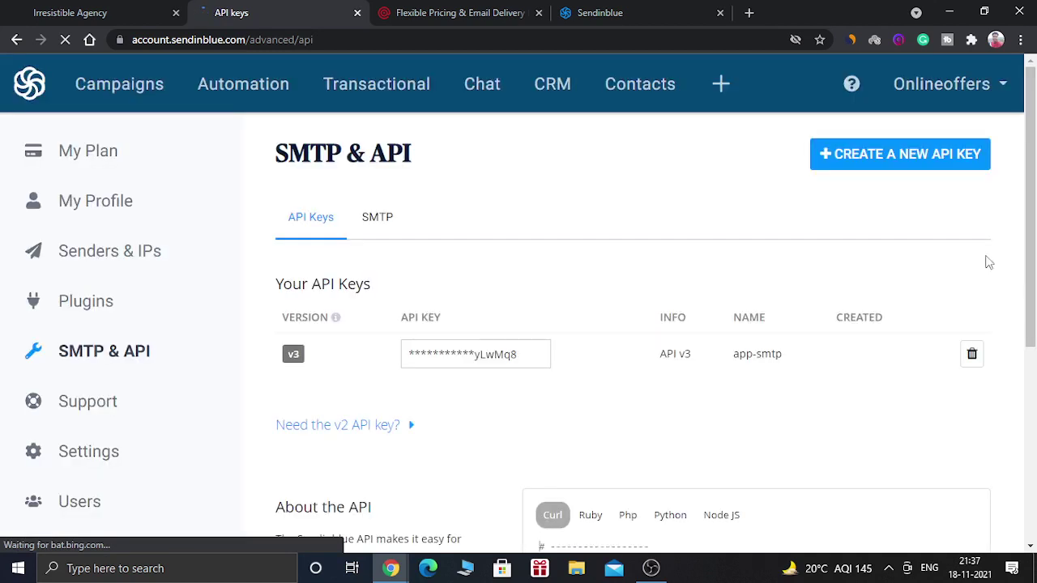
pyautogui.click(371, 218)
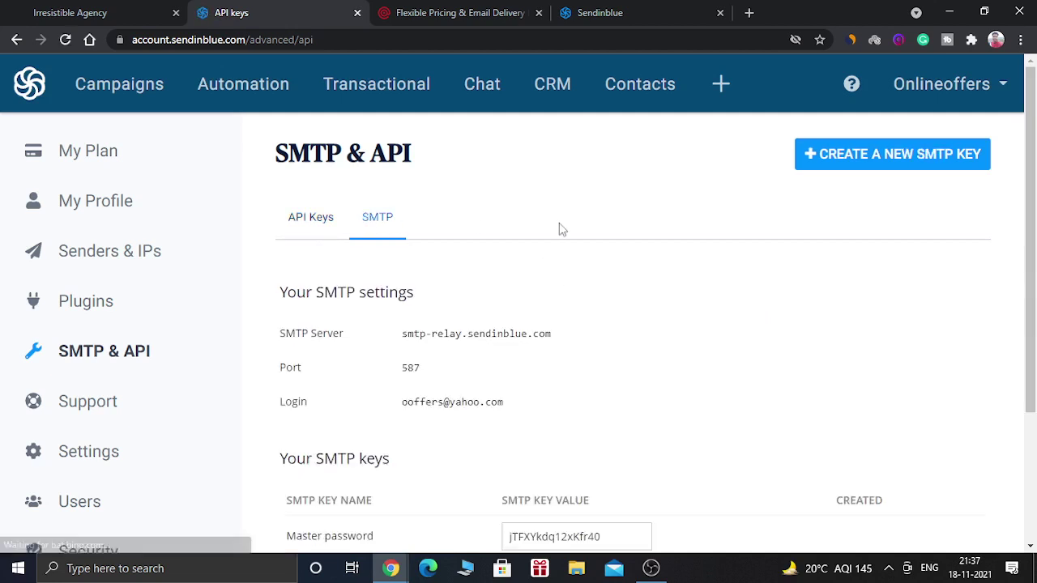
pyautogui.click(301, 219)
# In GoHighLevel, open Settings and go to the SMTP and MailGun Service page.
pyautogui.click(70, 12)
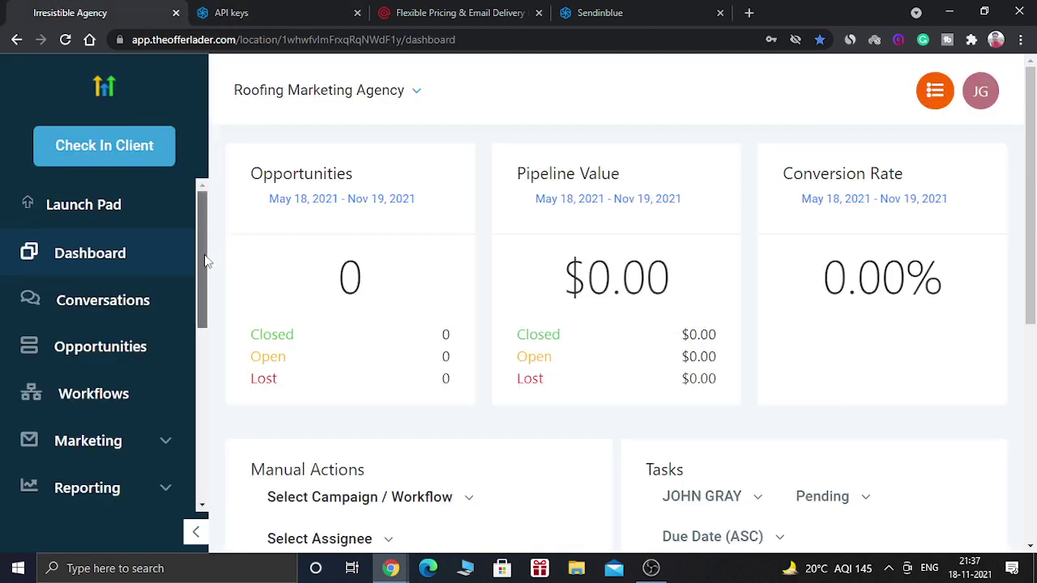
pyautogui.moveTo(203, 277); pyautogui.dragTo(200, 469)
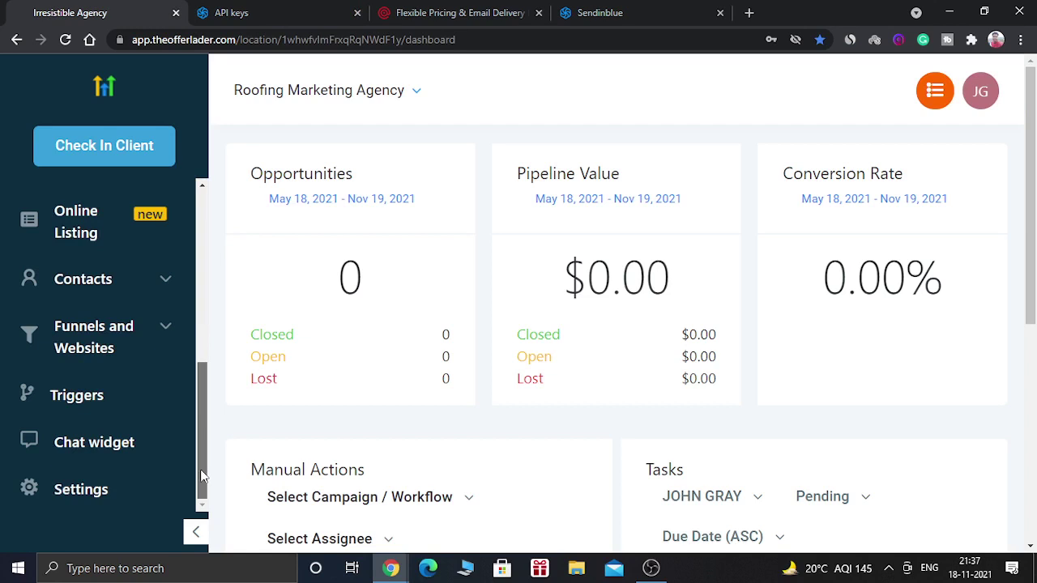
pyautogui.click(81, 490)
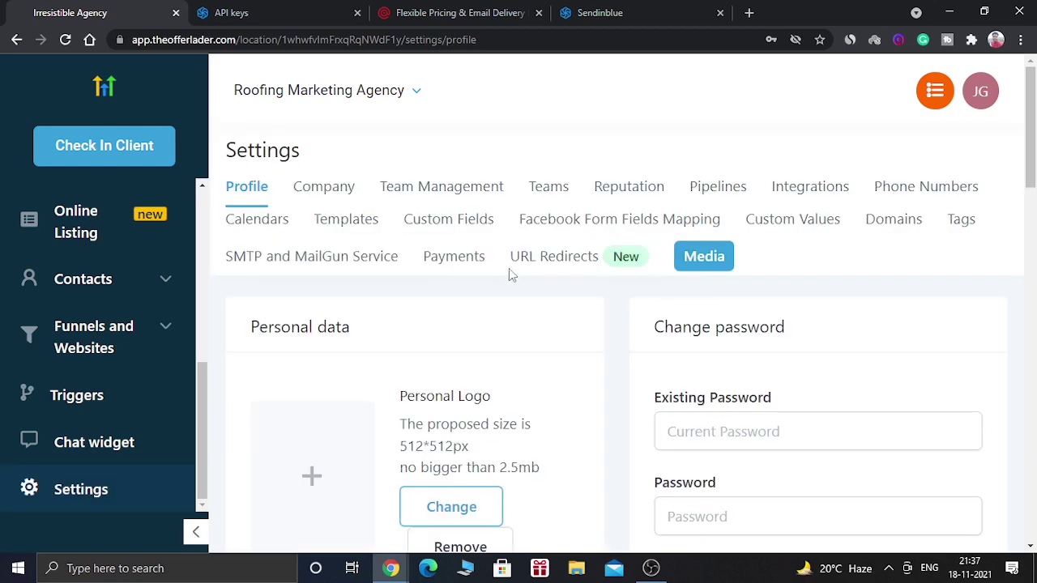
pyautogui.click(277, 263)
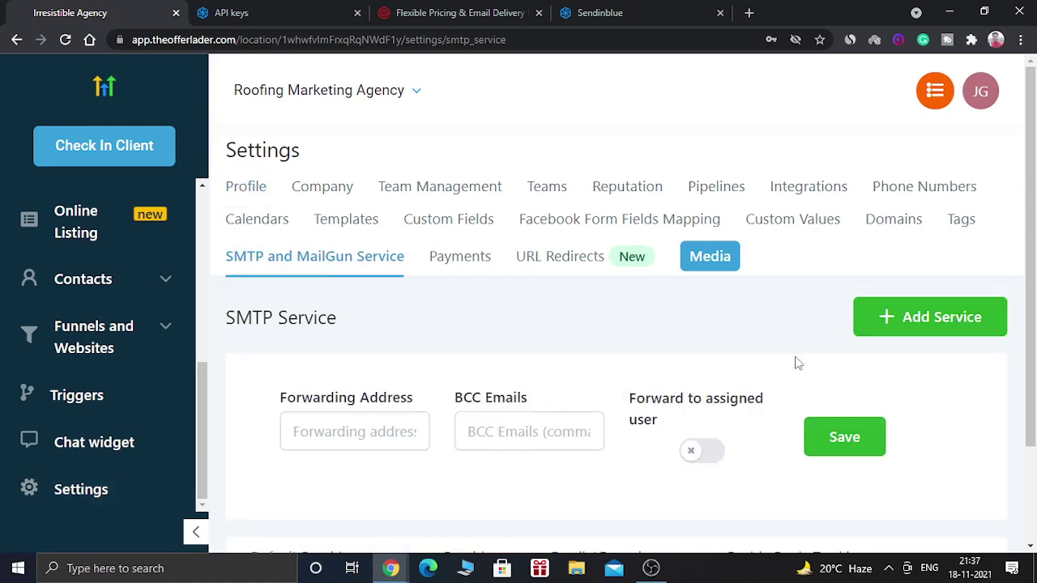
pyautogui.moveTo(1034, 269); pyautogui.dragTo(1034, 365)
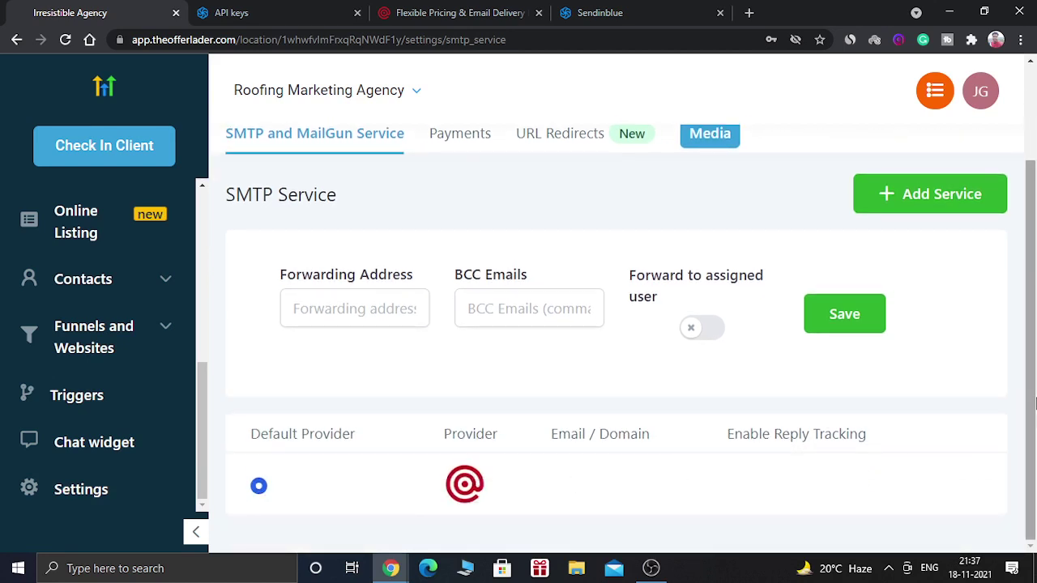
pyautogui.scroll(2, 1034, 403)
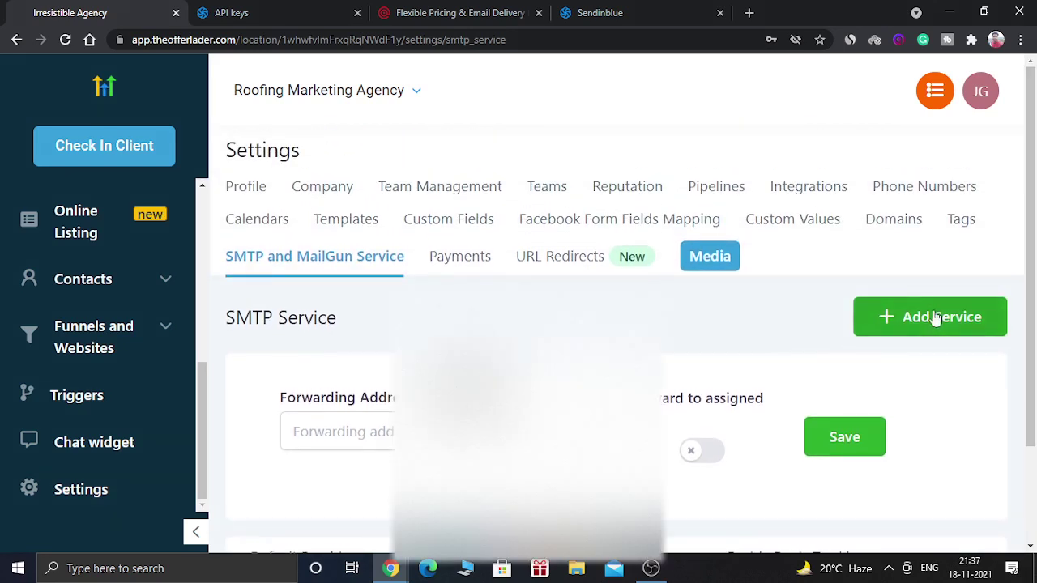
# Start adding a new SMTP service with the SMTP Provider set to Other.
pyautogui.click(938, 318)
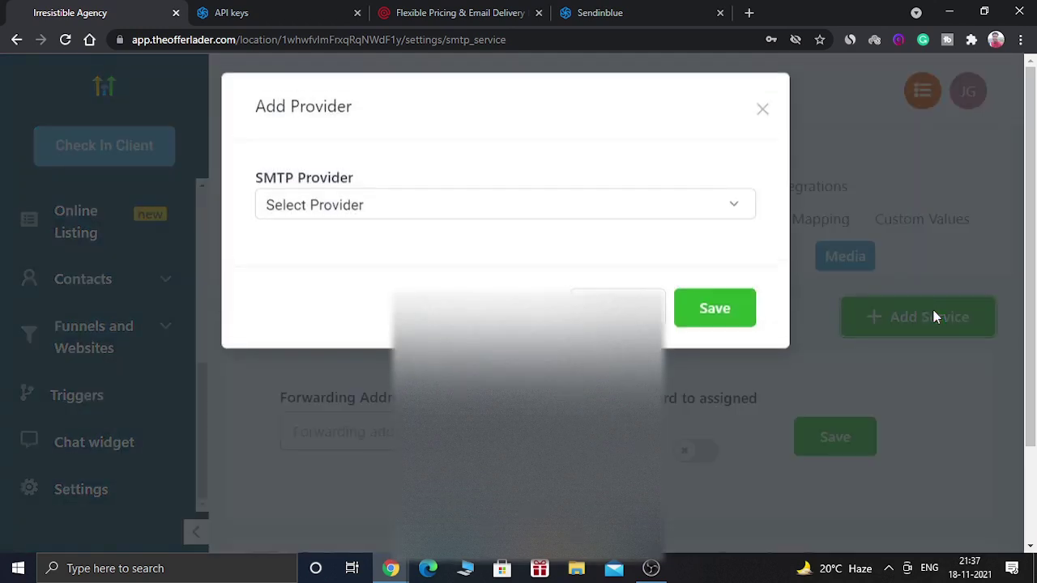
pyautogui.click(430, 230)
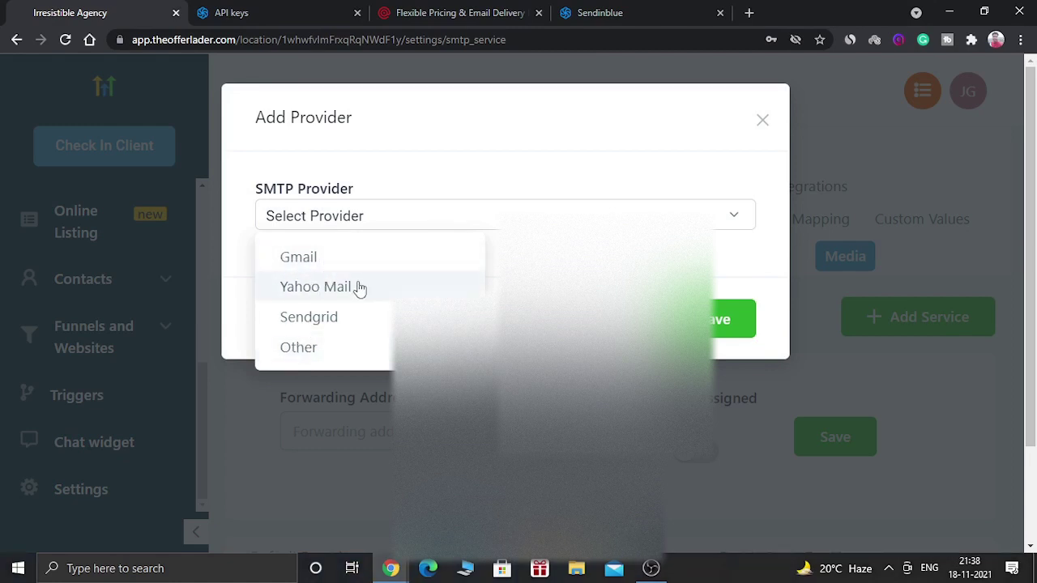
pyautogui.click(338, 353)
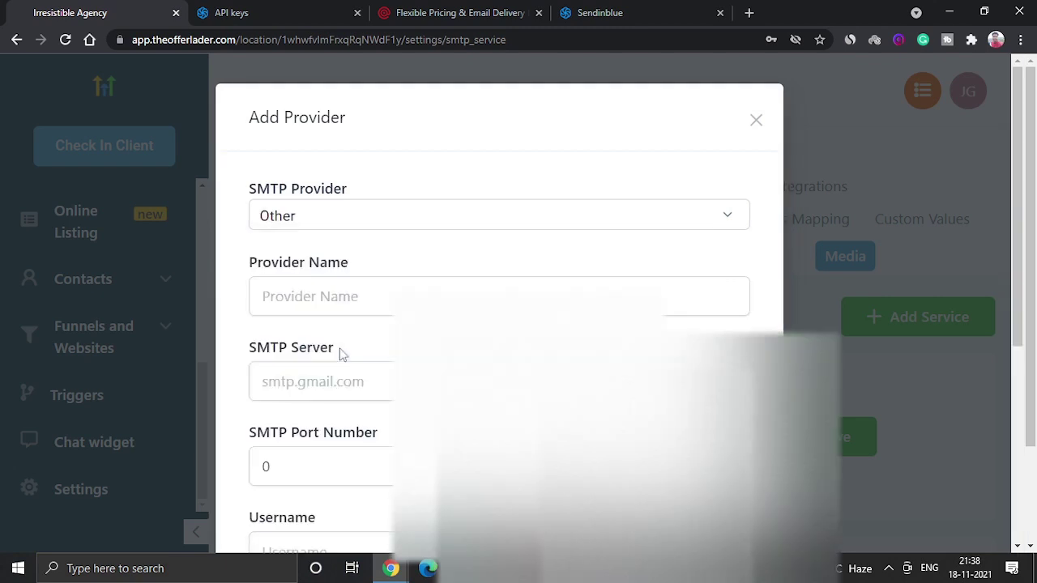
# Enter 'Sendinblue' as the Provider Name.
pyautogui.click(376, 292)
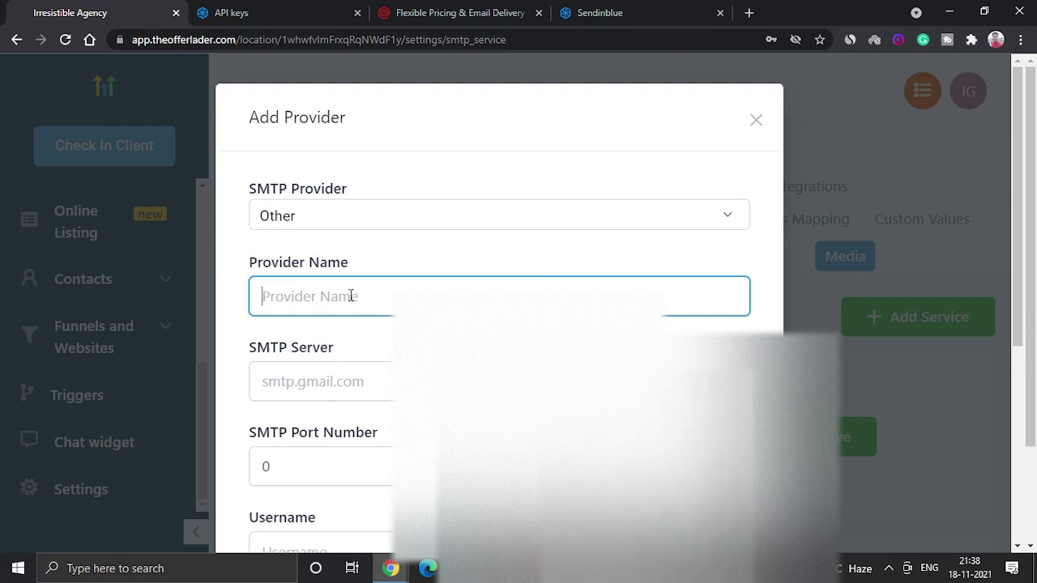
pyautogui.write('S')
pyautogui.write('een')
pyautogui.press('BackSpace')
pyautogui.press('BackSpace')
pyautogui.write('nin')
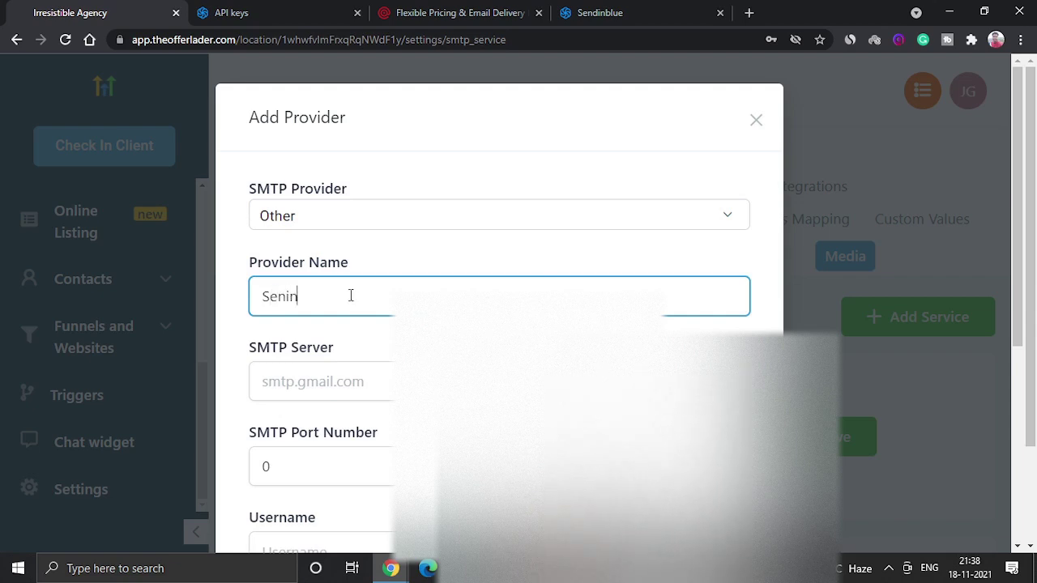
pyautogui.press('BackSpace')
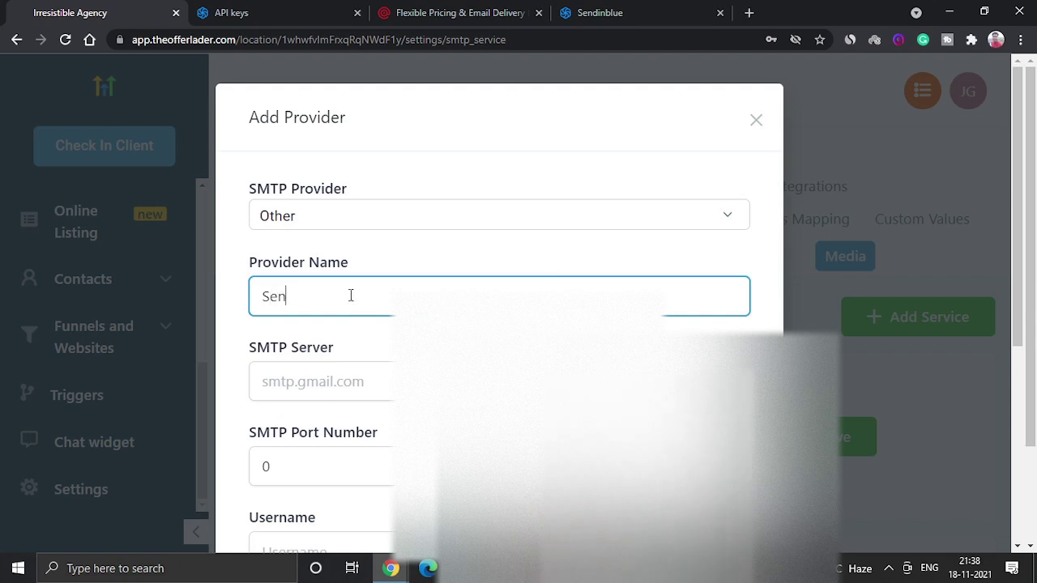
pyautogui.write('dinblue')
# Copy Sendinblue's smtp-relay server address from its SMTP tab into the SMTP Server field.
pyautogui.click(333, 379)
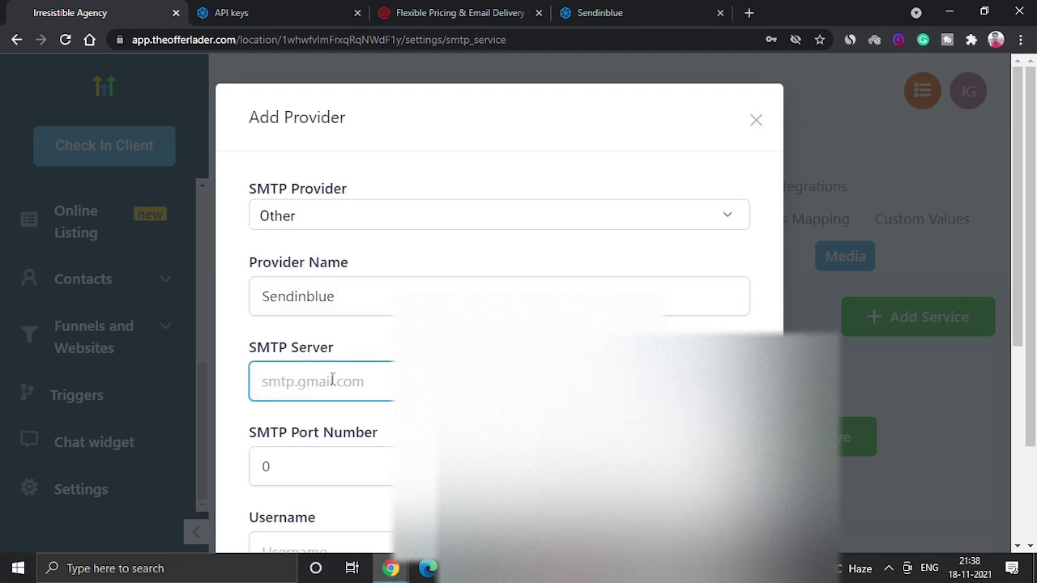
pyautogui.click(272, 7)
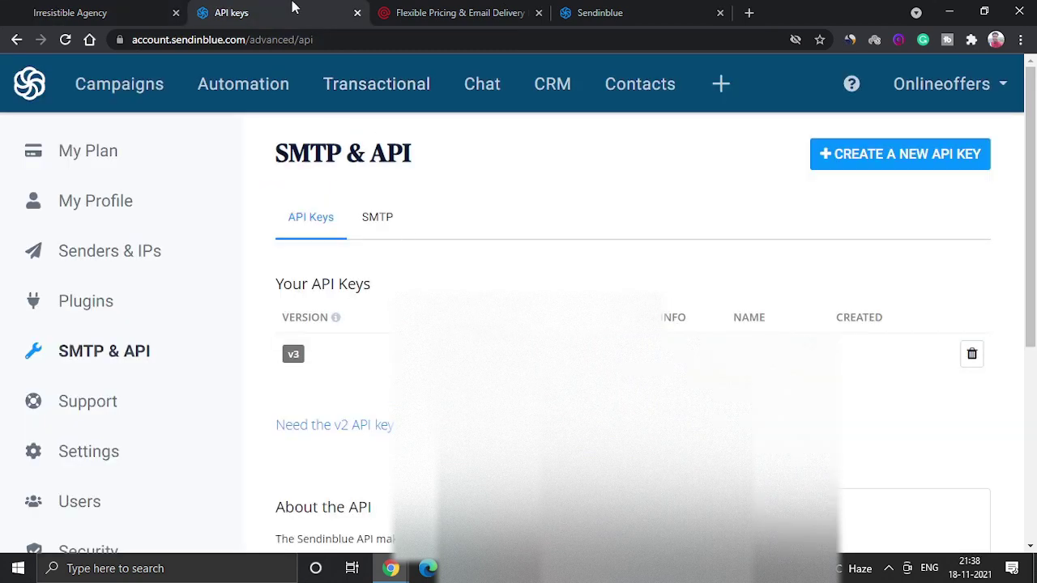
pyautogui.click(67, 9)
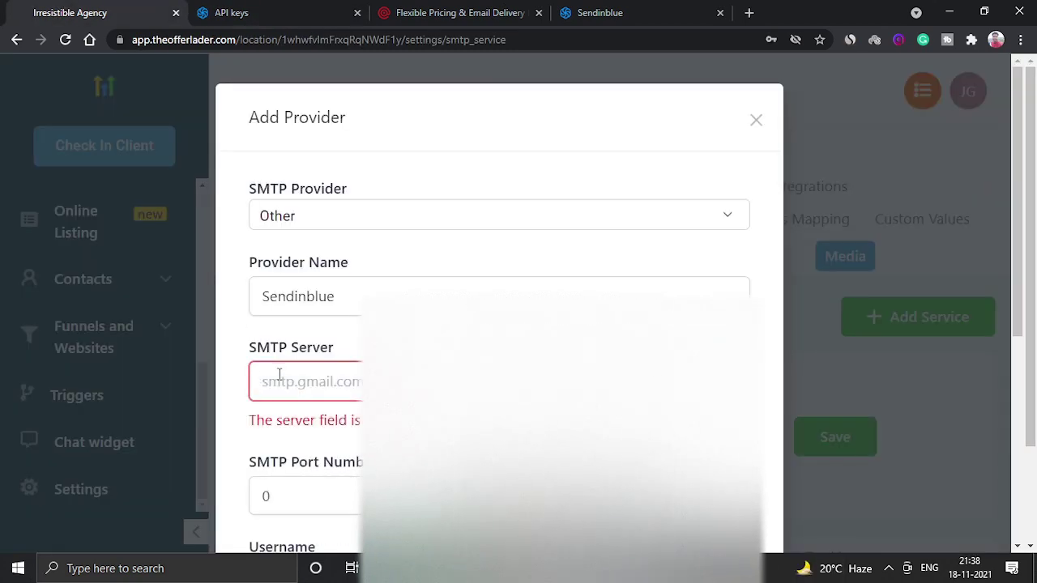
pyautogui.click(324, 8)
pyautogui.click(375, 225)
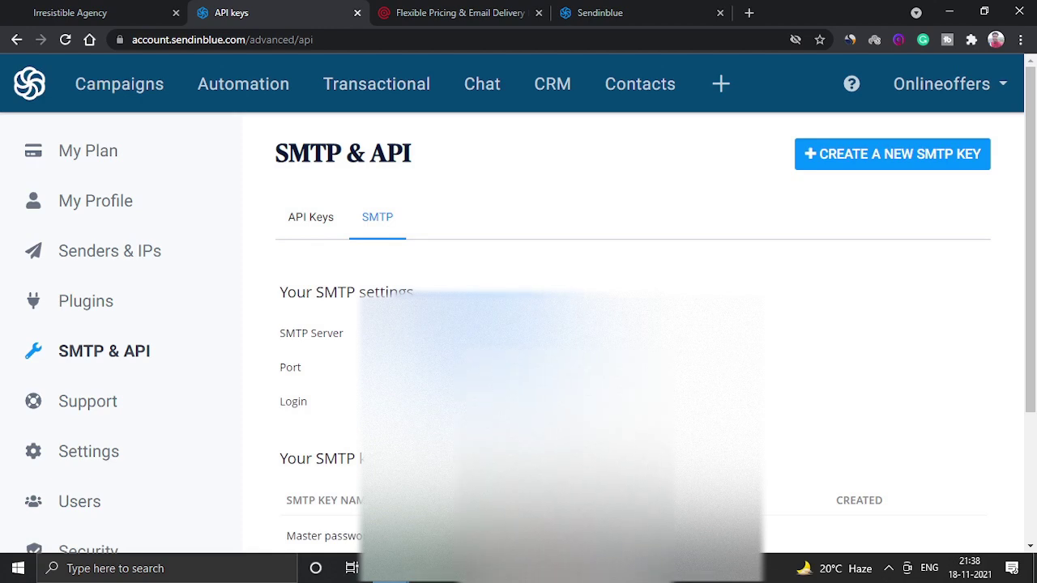
pyautogui.click(81, 9)
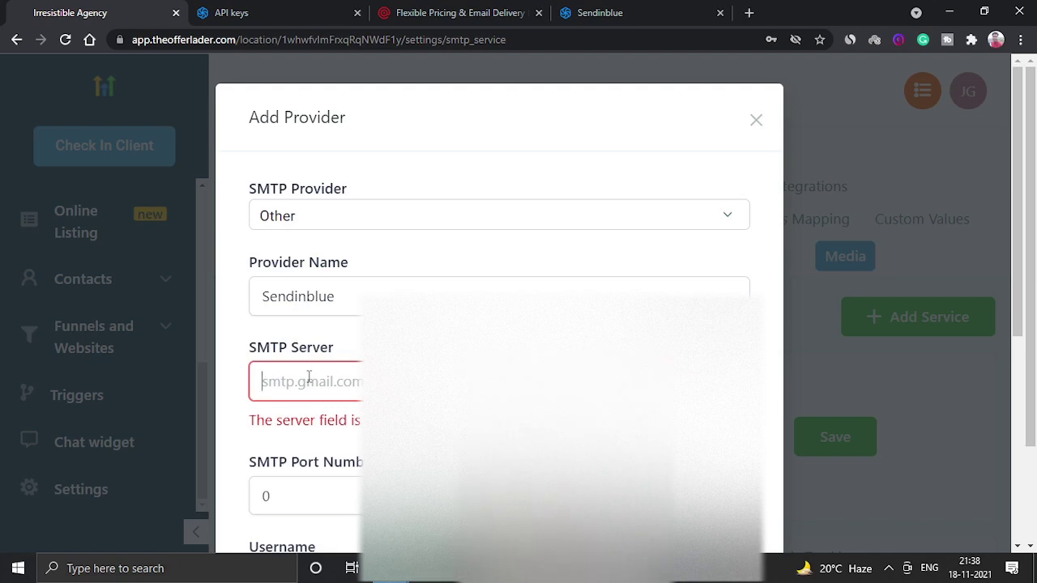
pyautogui.hotkey('ctrl', 'v')
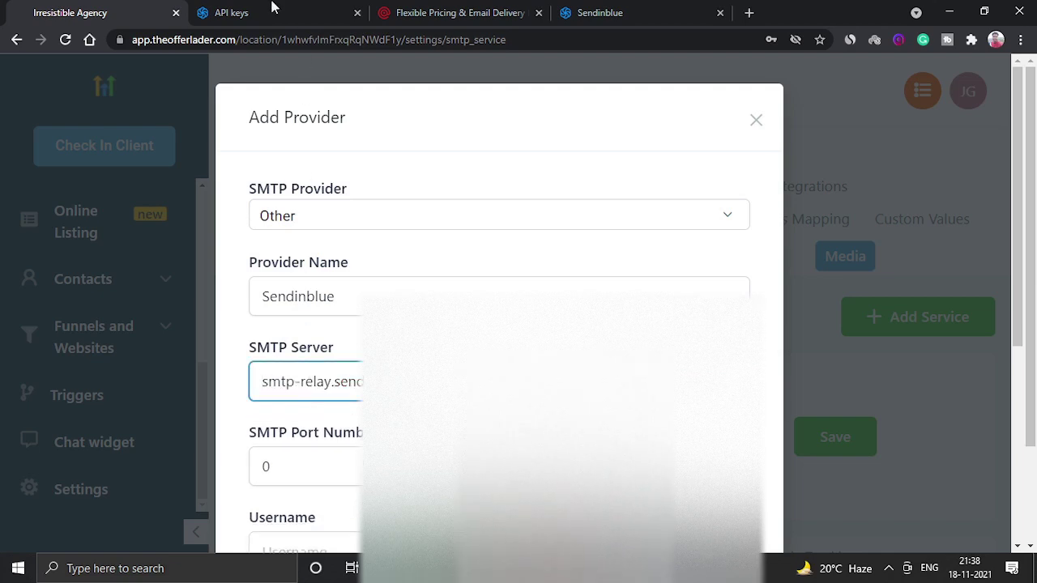
pyautogui.click(272, 7)
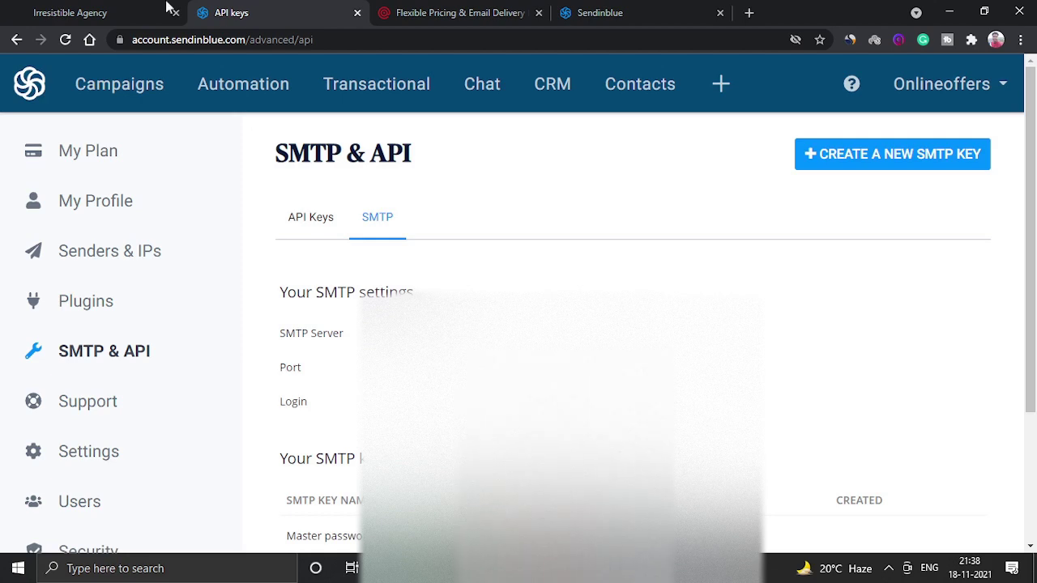
pyautogui.click(130, 10)
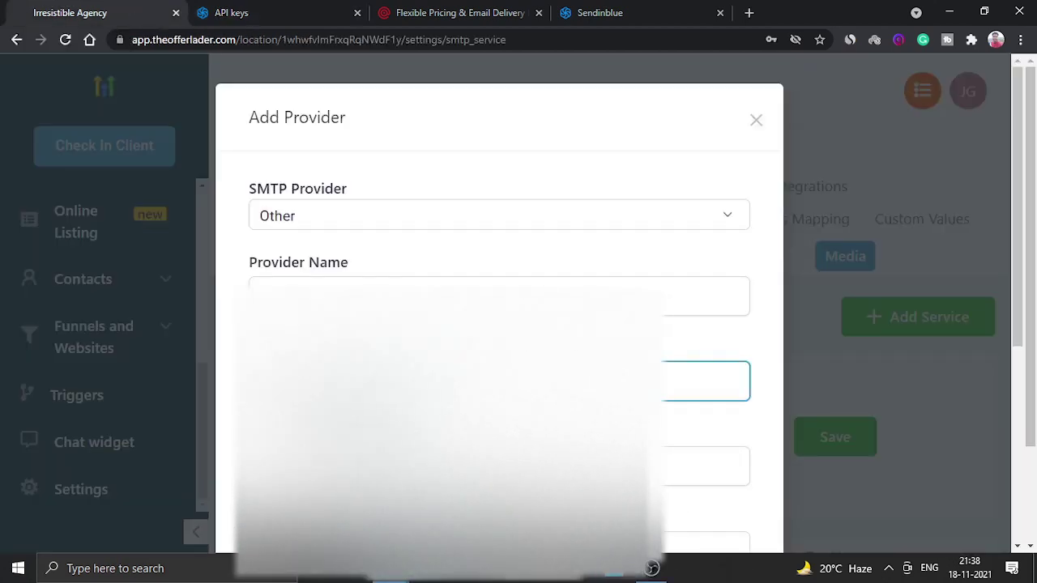
pyautogui.click(713, 465)
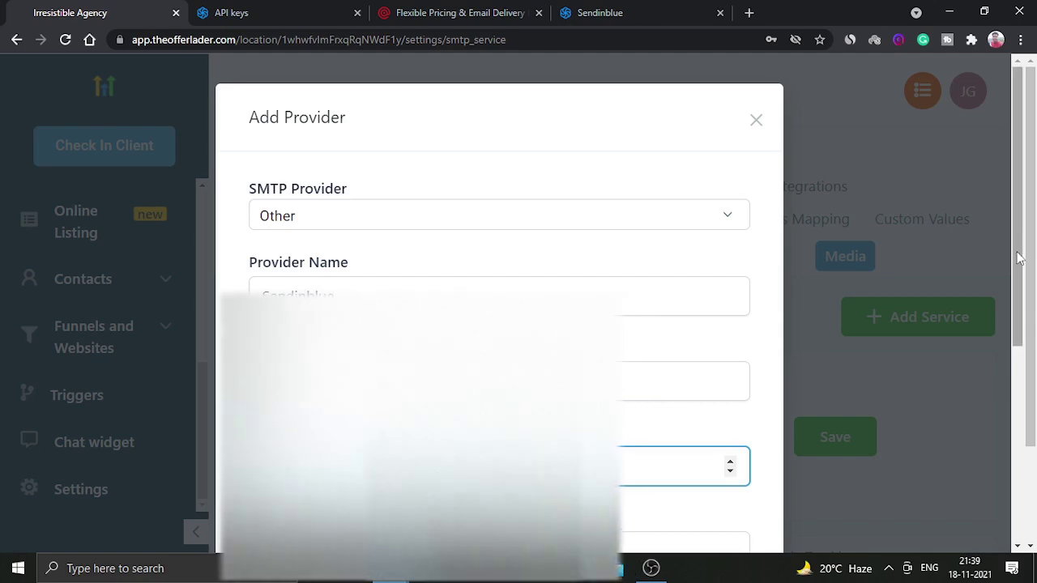
# Paste the Sendinblue SMTP login into the Username field, keeping port 587.
pyautogui.moveTo(1019, 258); pyautogui.dragTo(1019, 311)
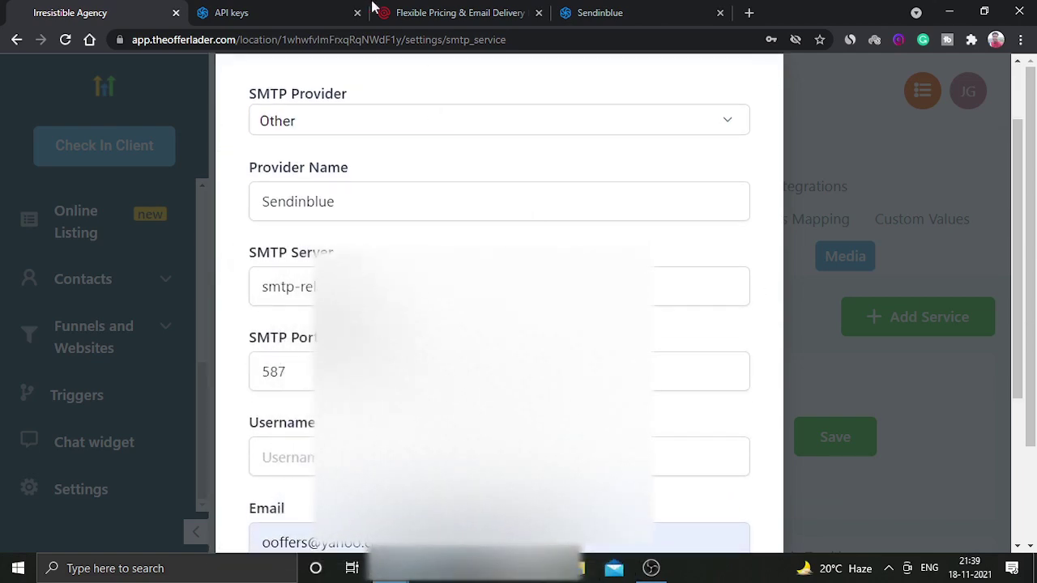
pyautogui.click(278, 10)
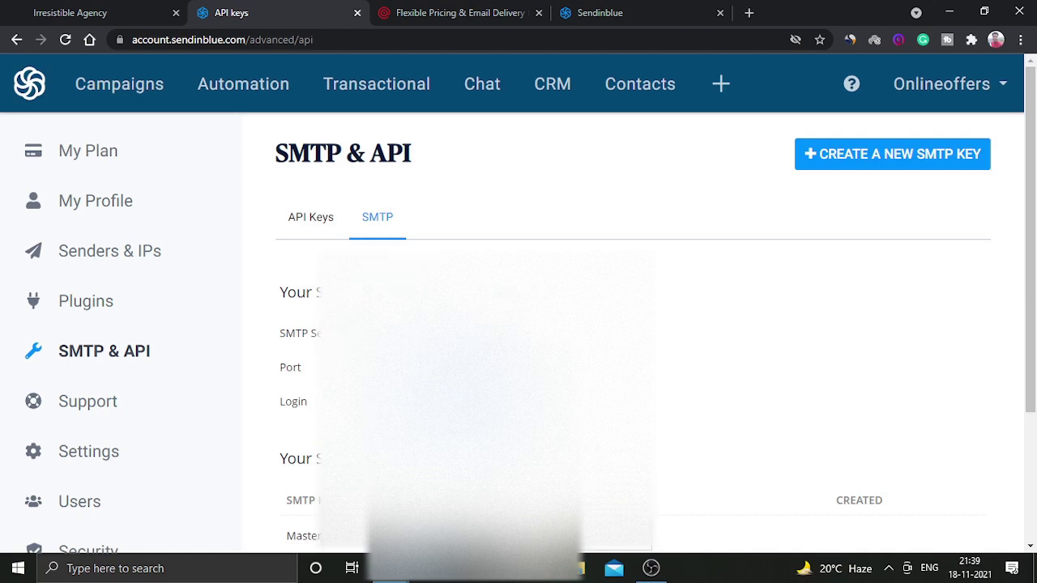
pyautogui.click(67, 8)
pyautogui.click(283, 457)
pyautogui.hotkey('ctrl', 'v')
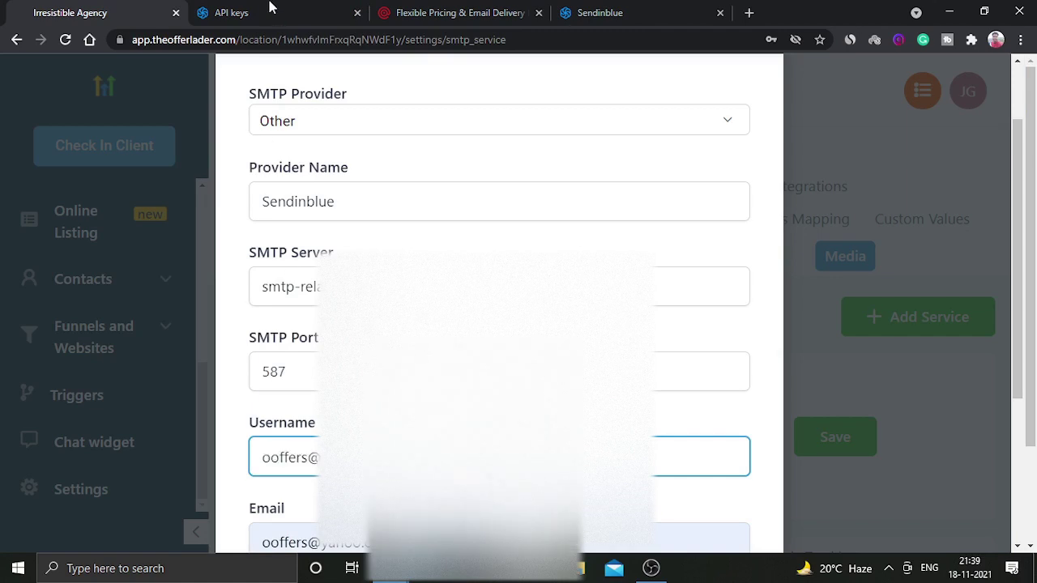
# Copy Sendinblue's SMTP master password into the Password field.
pyautogui.click(271, 9)
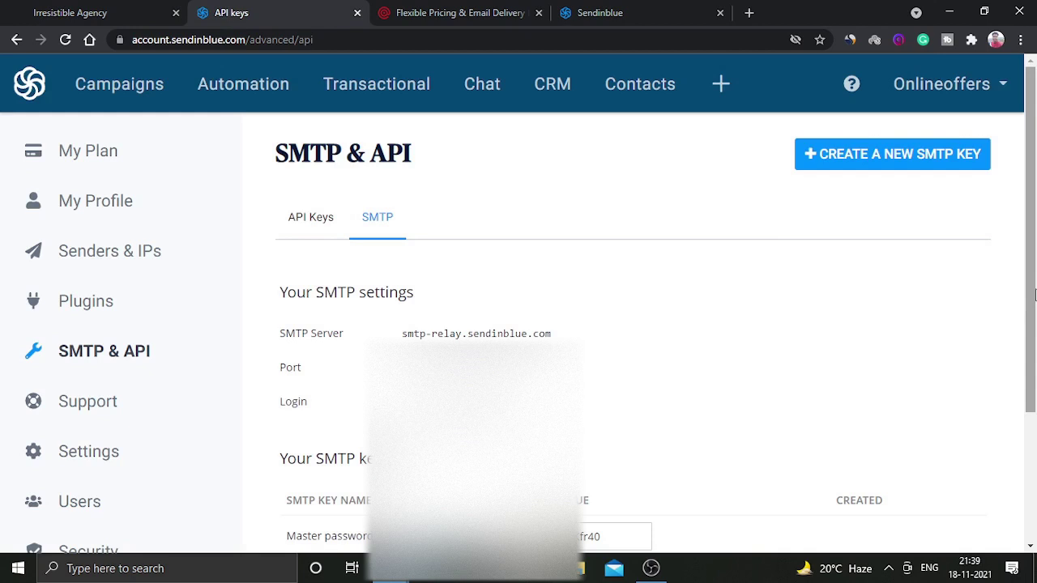
pyautogui.moveTo(1034, 296); pyautogui.dragTo(1033, 325)
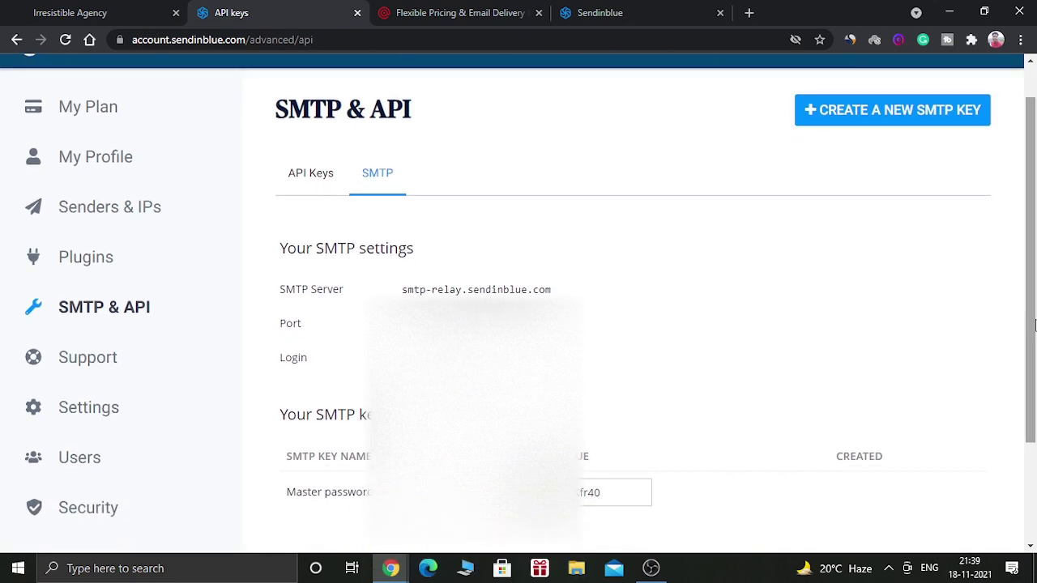
pyautogui.doubleClick(610, 491)
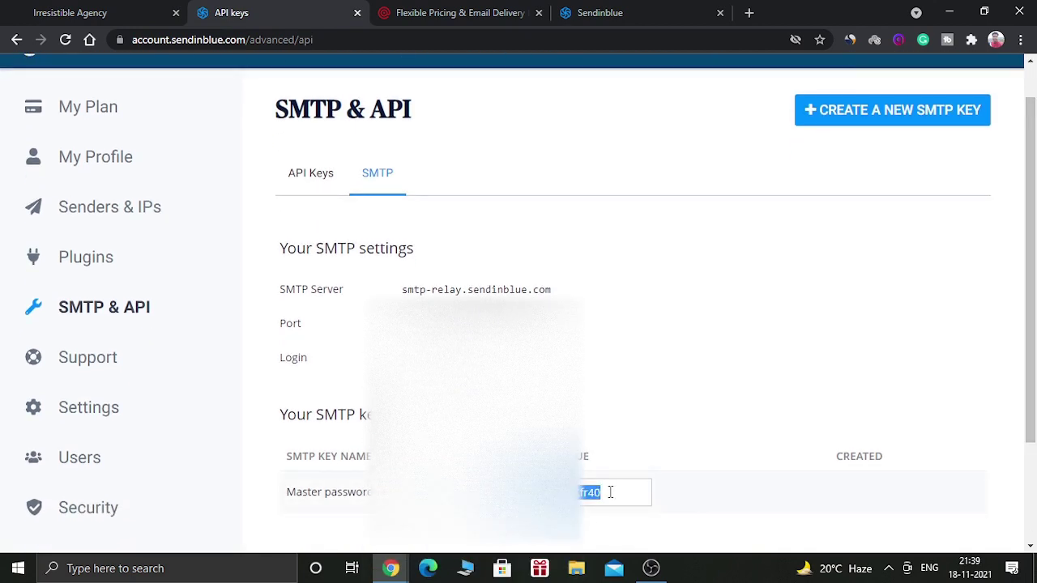
pyautogui.click(91, 10)
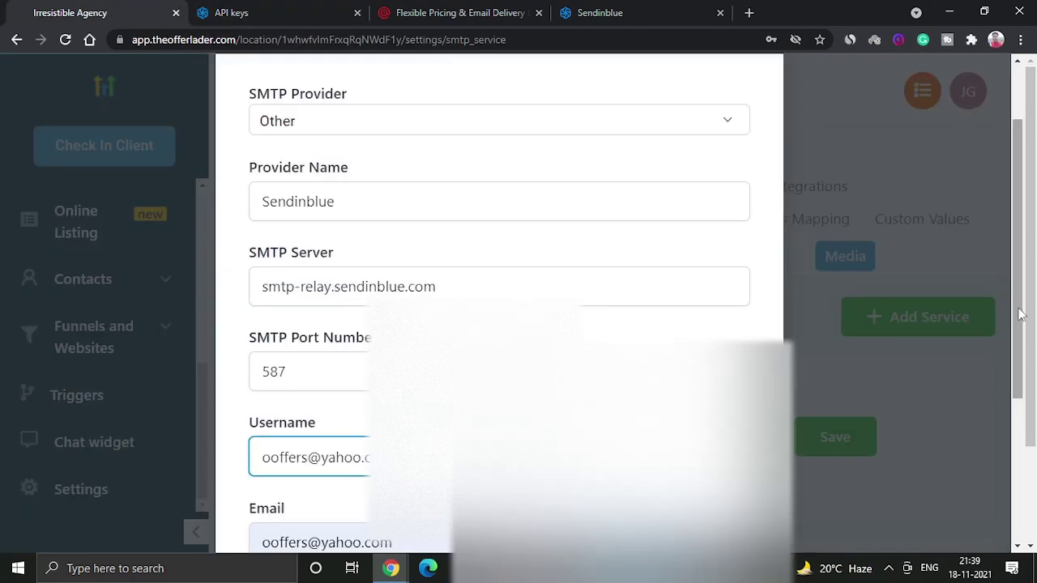
pyautogui.scroll(-2, 499, 324)
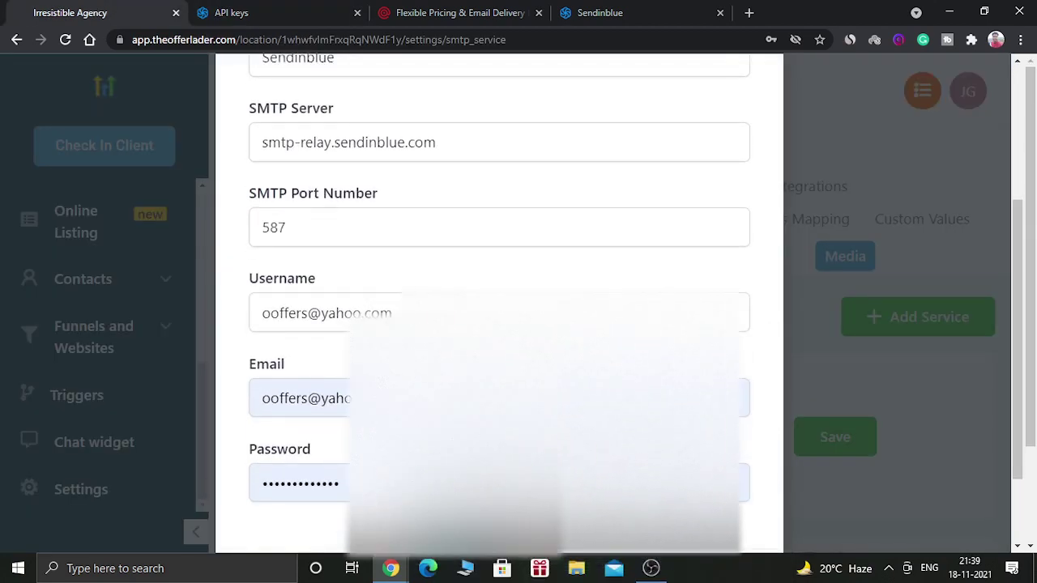
pyautogui.click(324, 483)
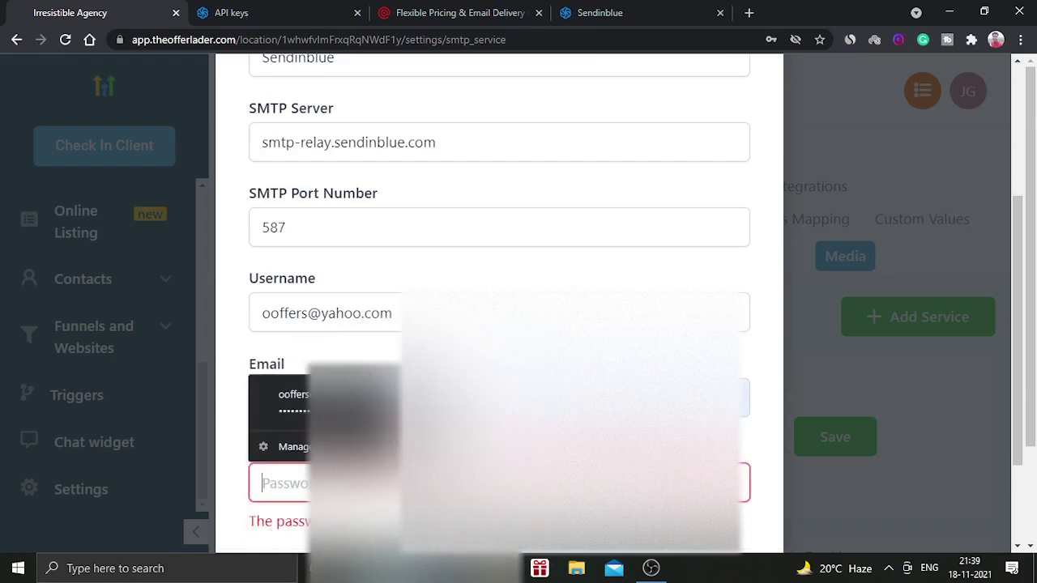
pyautogui.press('Down')
pyautogui.press('Return')
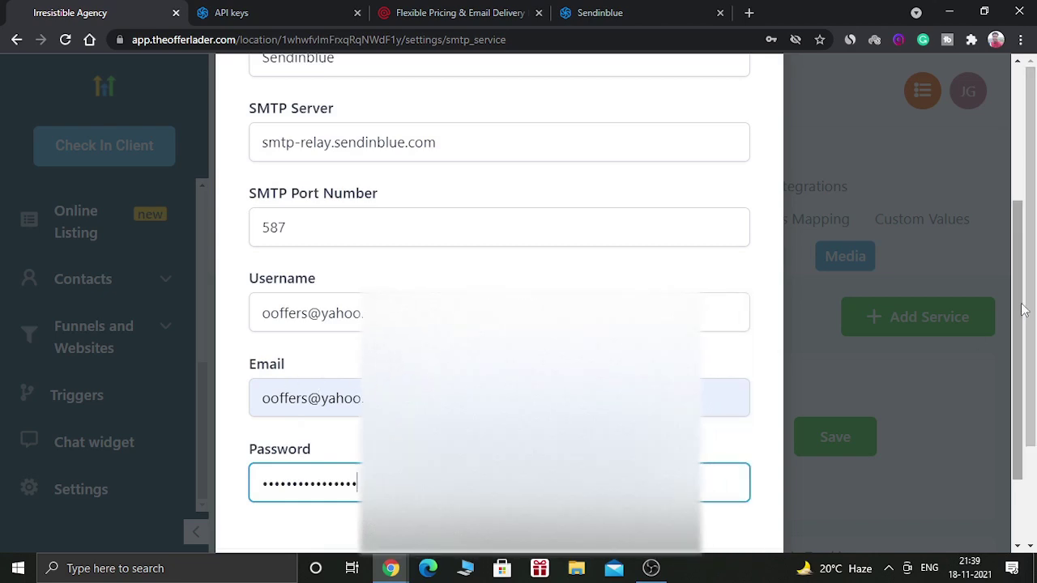
pyautogui.scroll(-2, 981, 420)
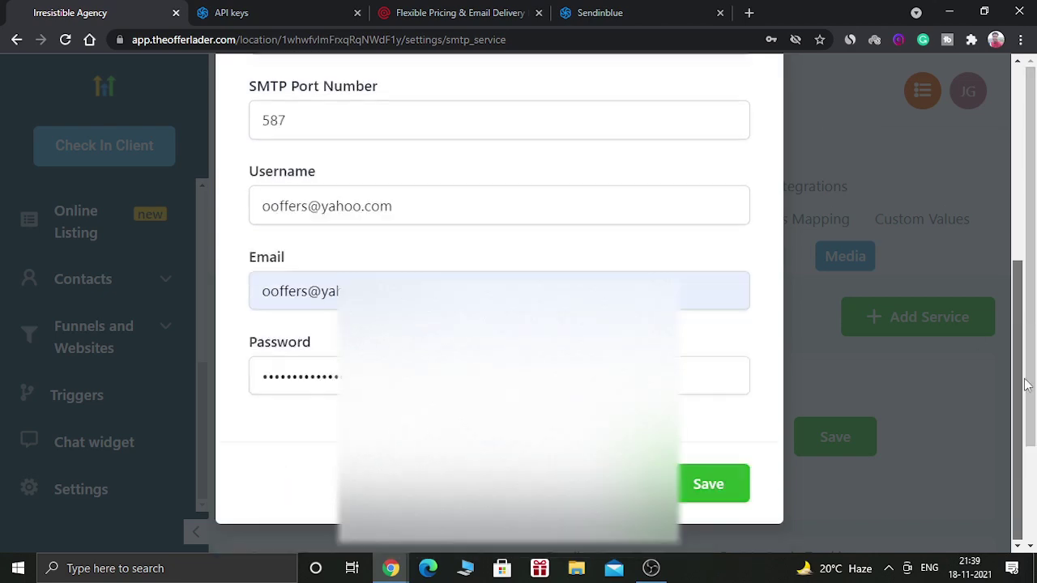
# Save the Sendinblue provider and dismiss Chrome's password prompt.
pyautogui.click(718, 488)
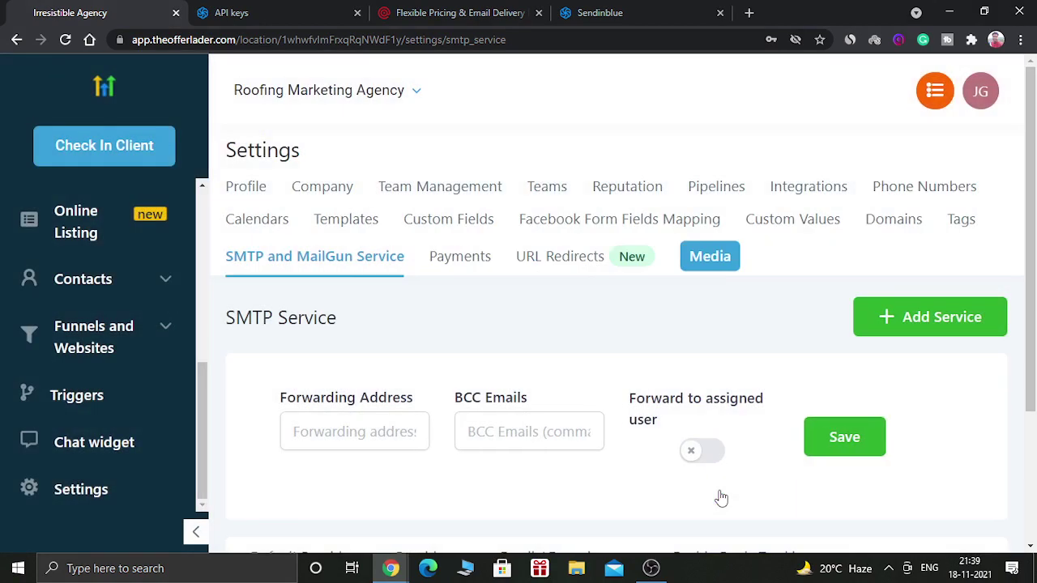
pyautogui.moveTo(1034, 316); pyautogui.dragTo(1034, 415)
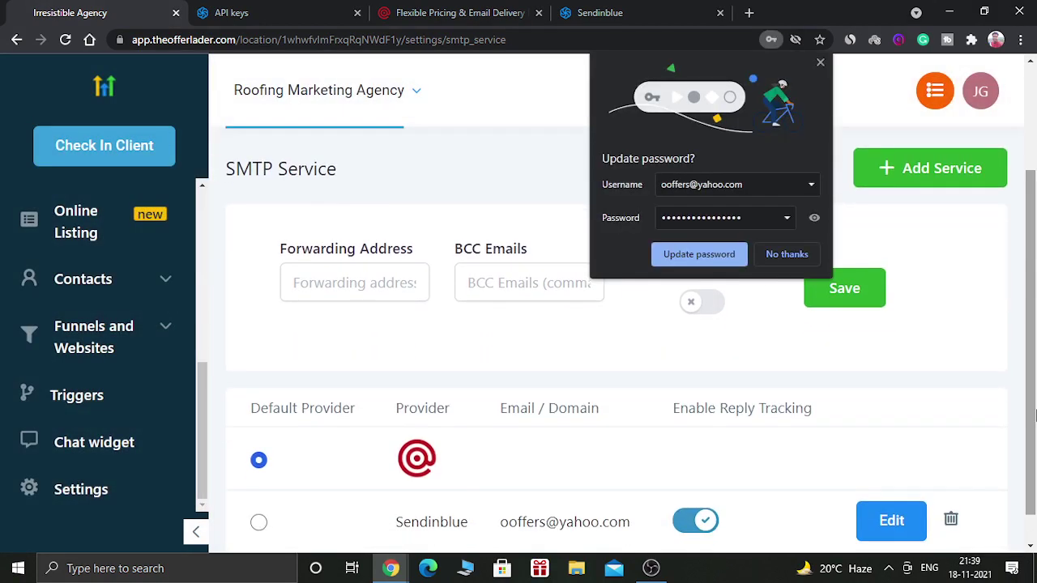
pyautogui.click(806, 257)
pyautogui.moveTo(1035, 321); pyautogui.dragTo(1035, 390)
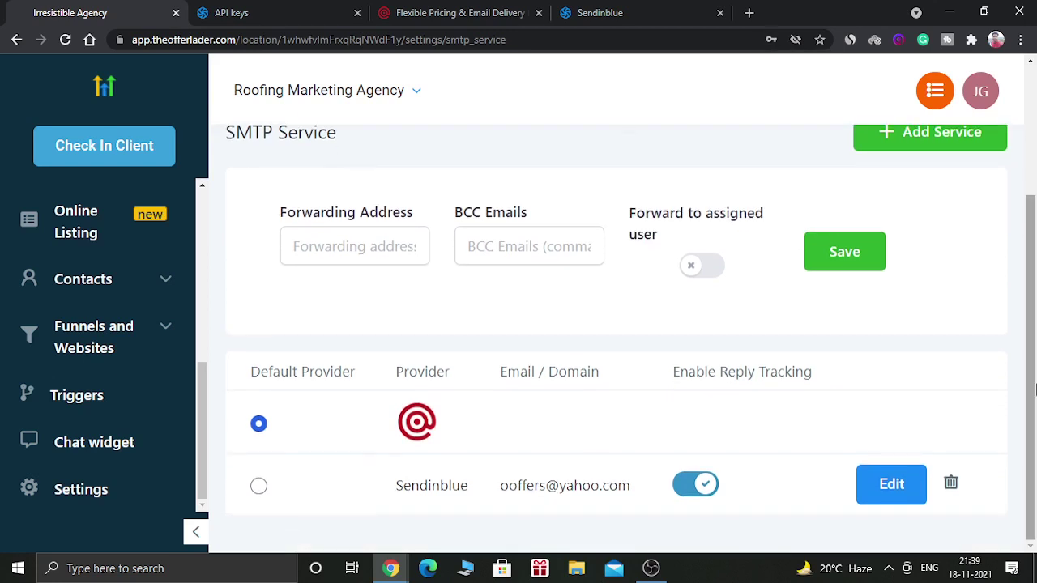
# Mark the Sendinblue row as the Default Provider.
pyautogui.click(259, 486)
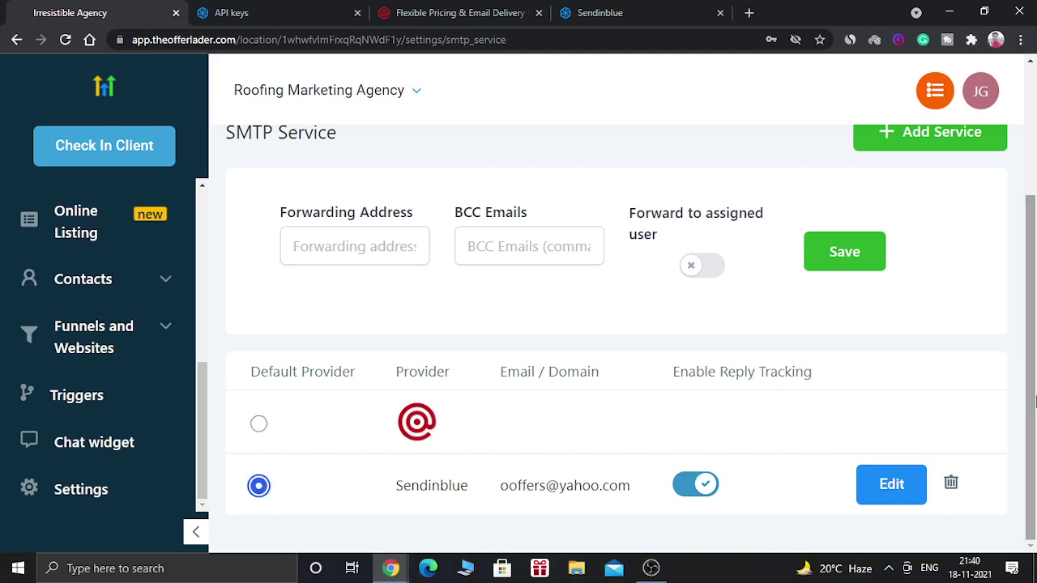
pyautogui.click(259, 423)
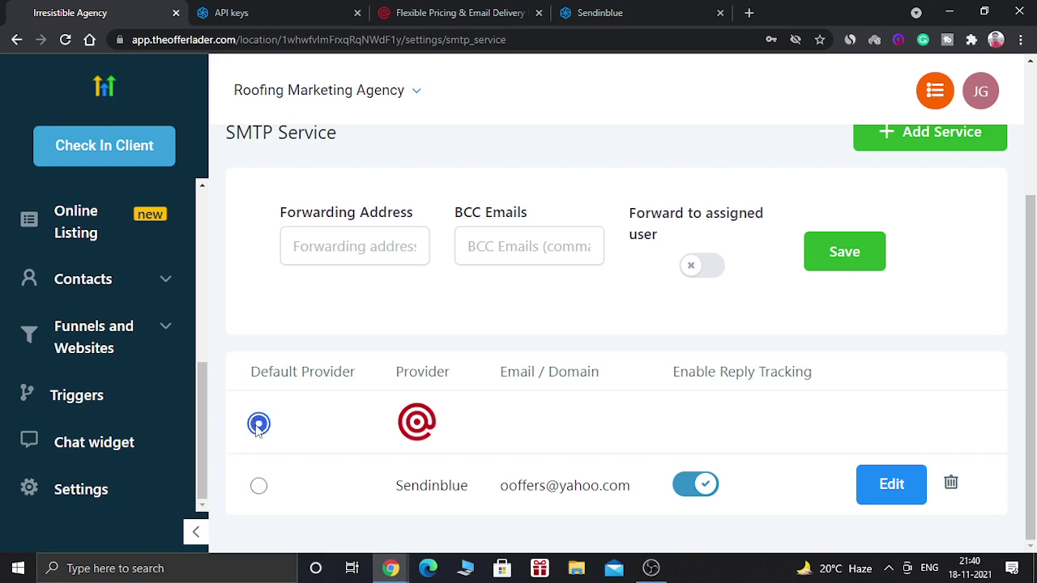
pyautogui.click(259, 488)
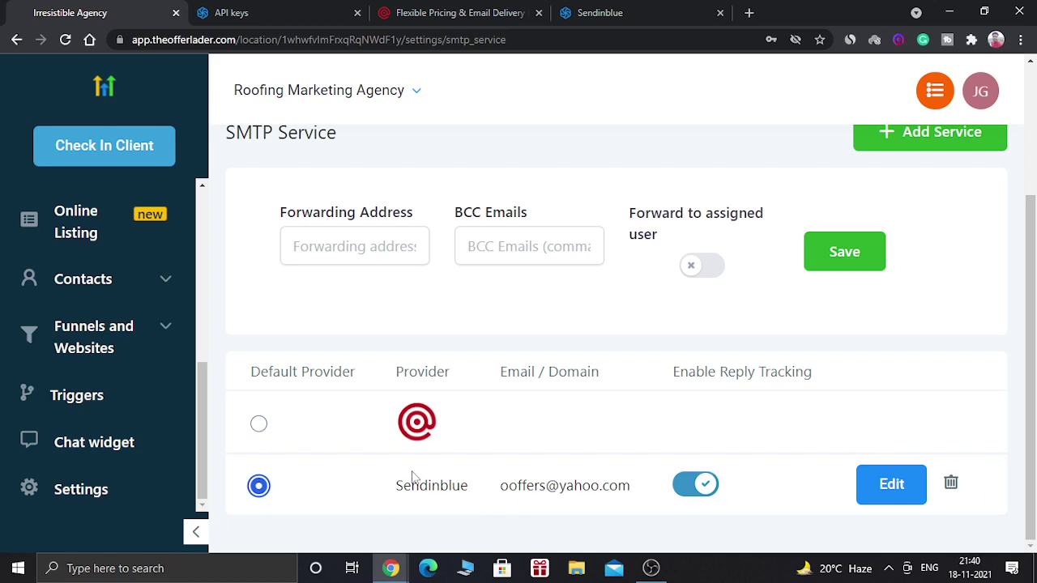
pyautogui.moveTo(1032, 227); pyautogui.dragTo(1034, 120)
pyautogui.click(197, 208)
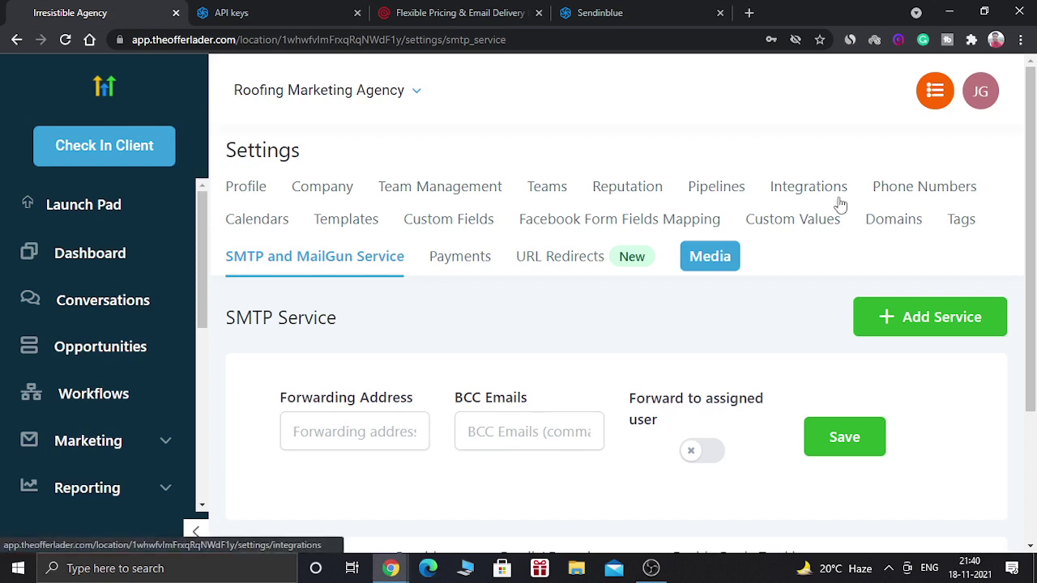
# Go back to the Roofing Marketing Agency dashboard.
pyautogui.click(90, 253)
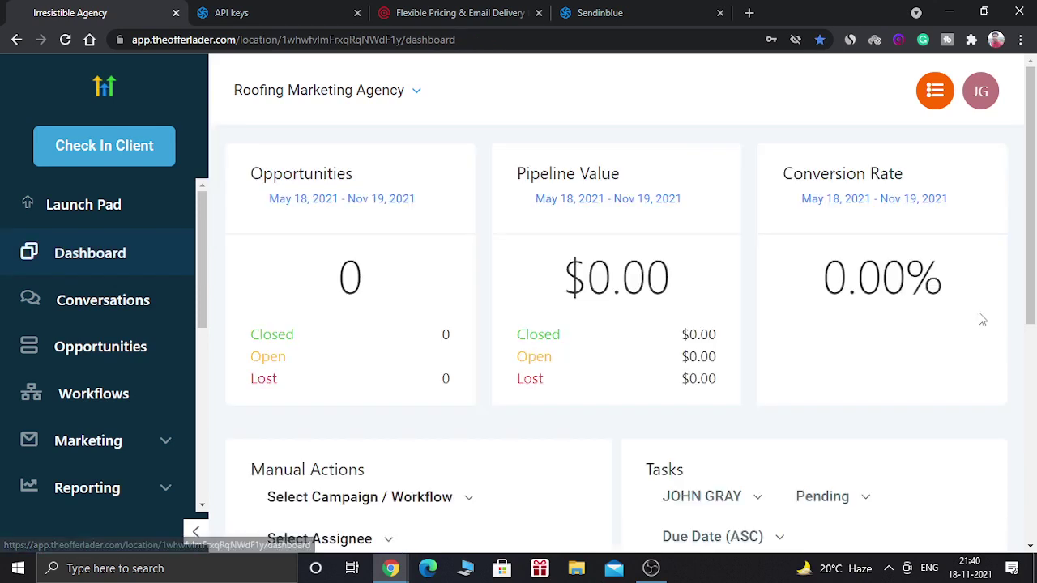
pyautogui.moveTo(1031, 298); pyautogui.dragTo(1034, 266)
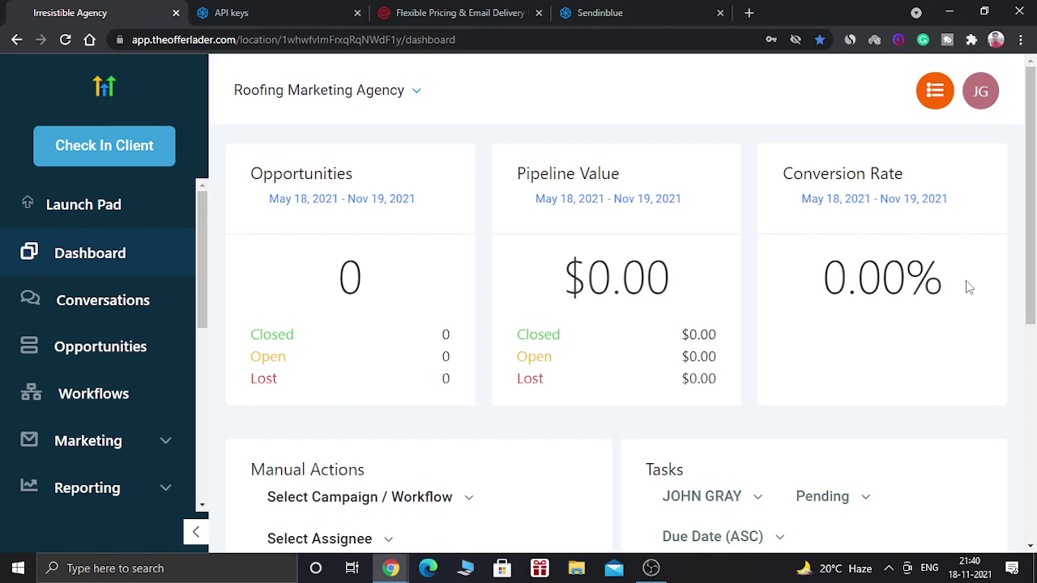
pyautogui.moveTo(1034, 258); pyautogui.dragTo(1034, 254)
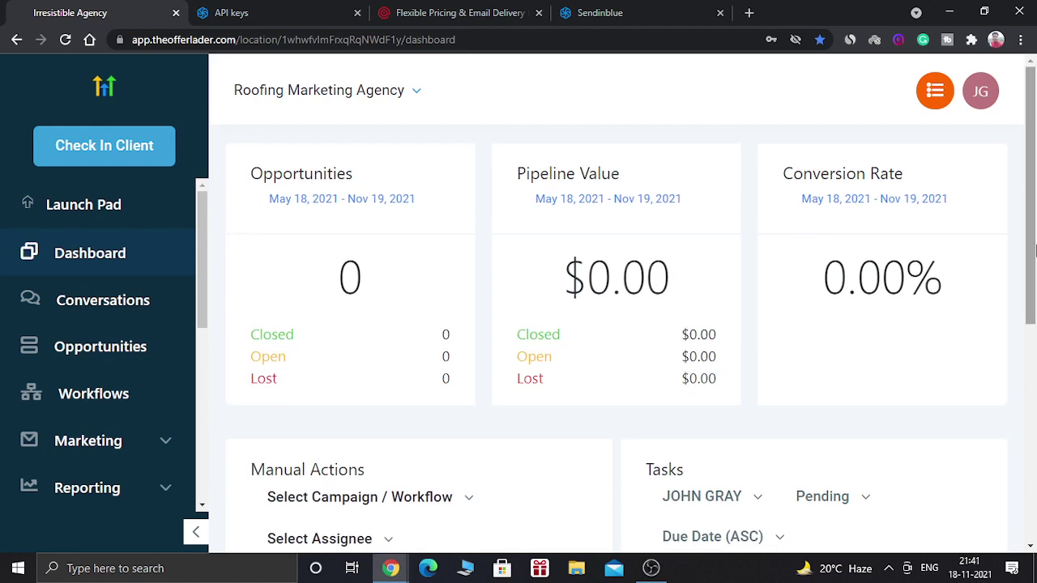